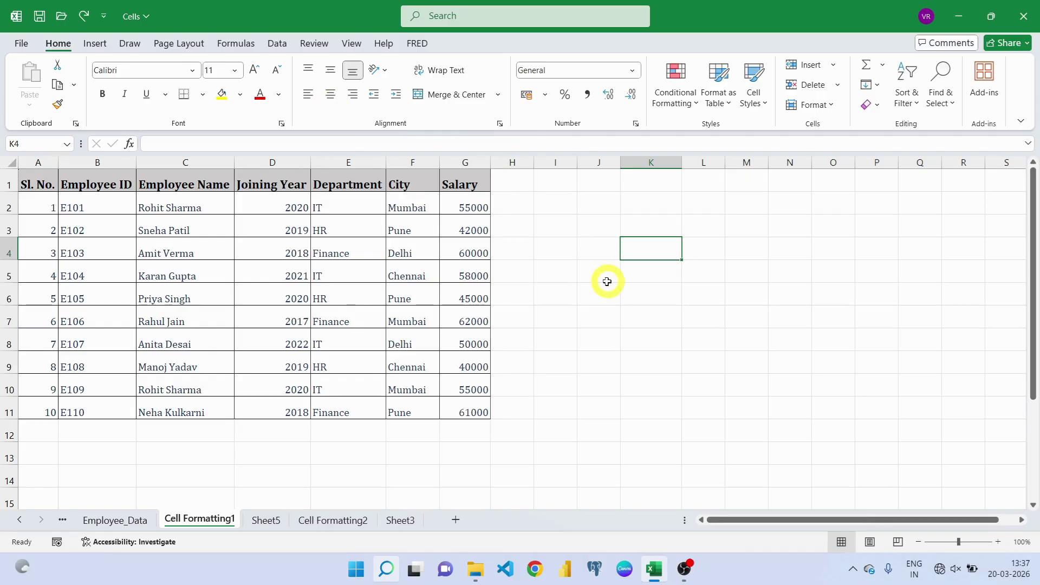
# Enter the text "excel" in cell K4 and the number 1000 in cell K5.
pyautogui.write('excel')
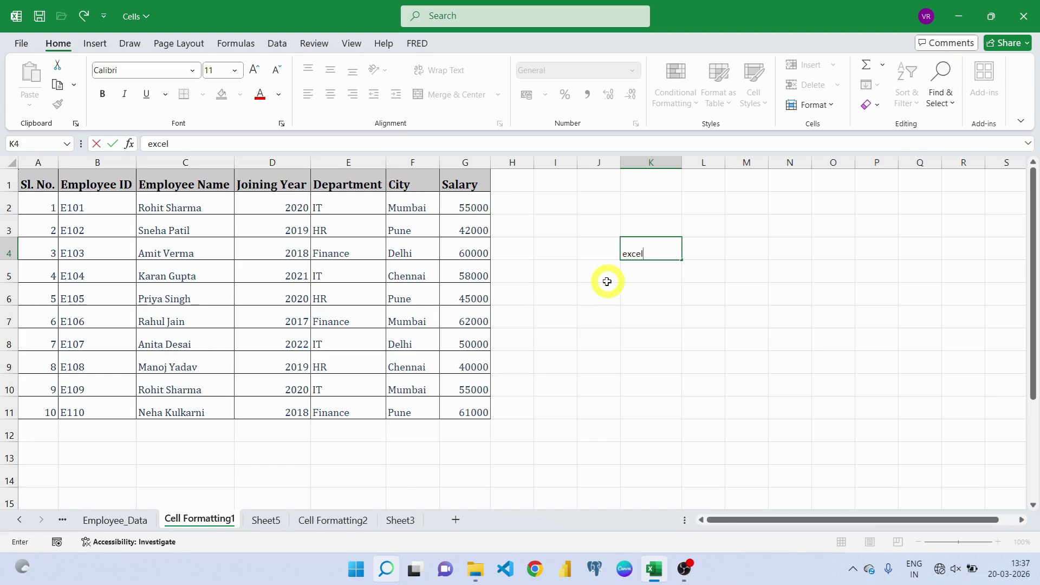
pyautogui.press('Return')
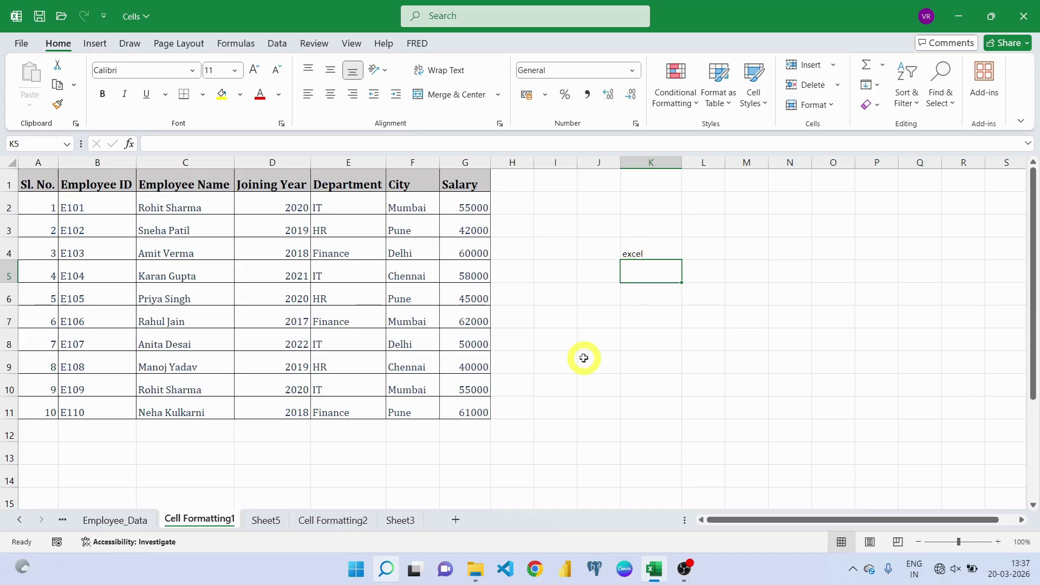
pyautogui.write('000')
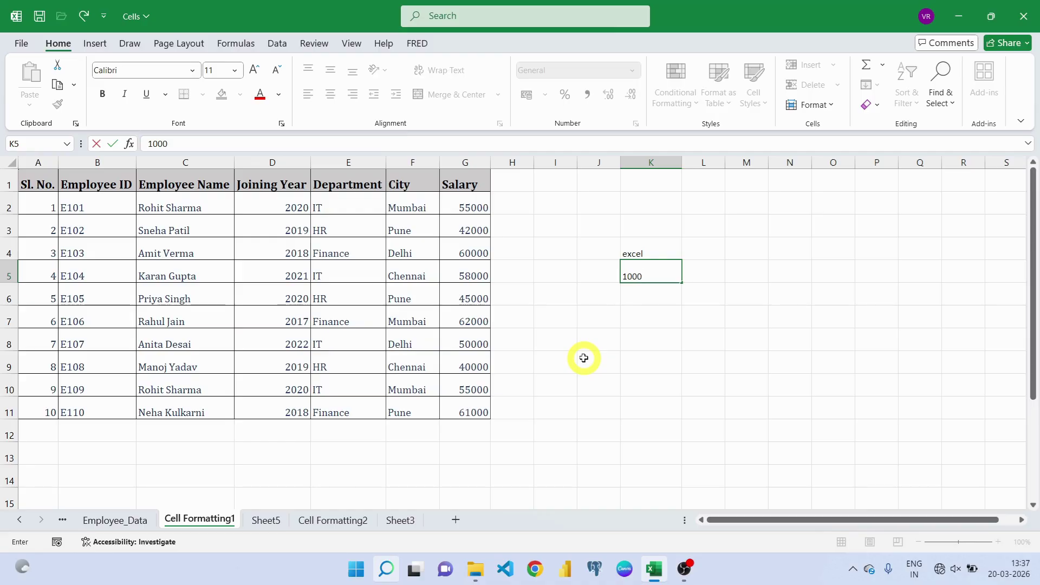
pyautogui.press('Return')
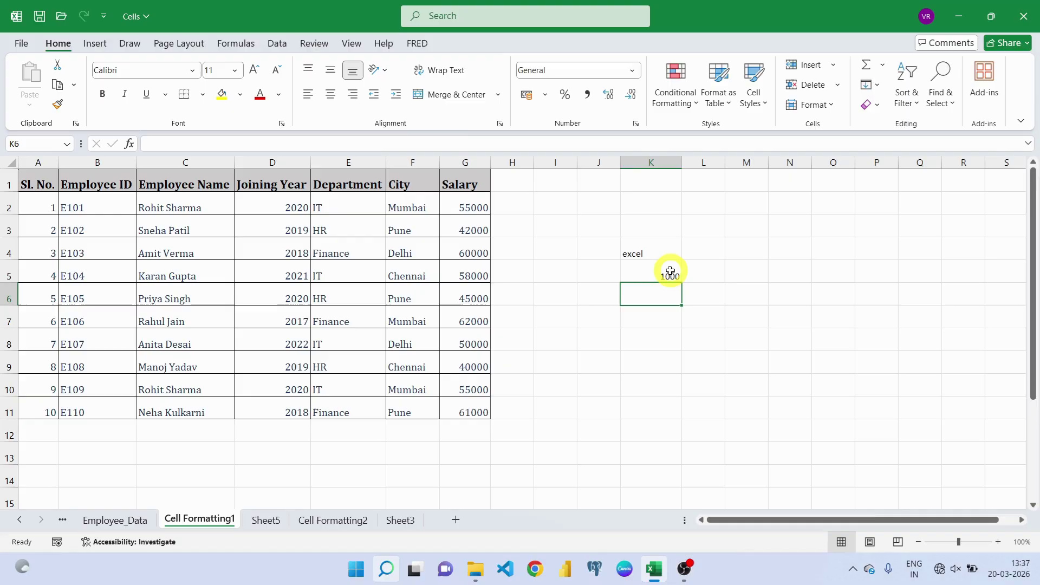
# Try top, middle and bottom vertical alignment and center and right horizontal alignment on the "excel" text in K4.
pyautogui.click(648, 248)
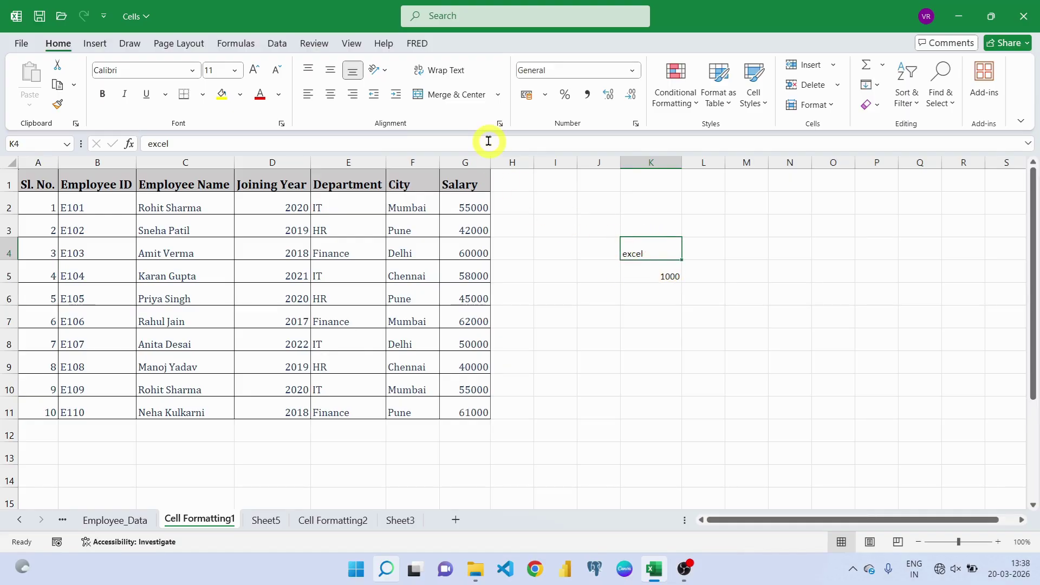
pyautogui.click(307, 69)
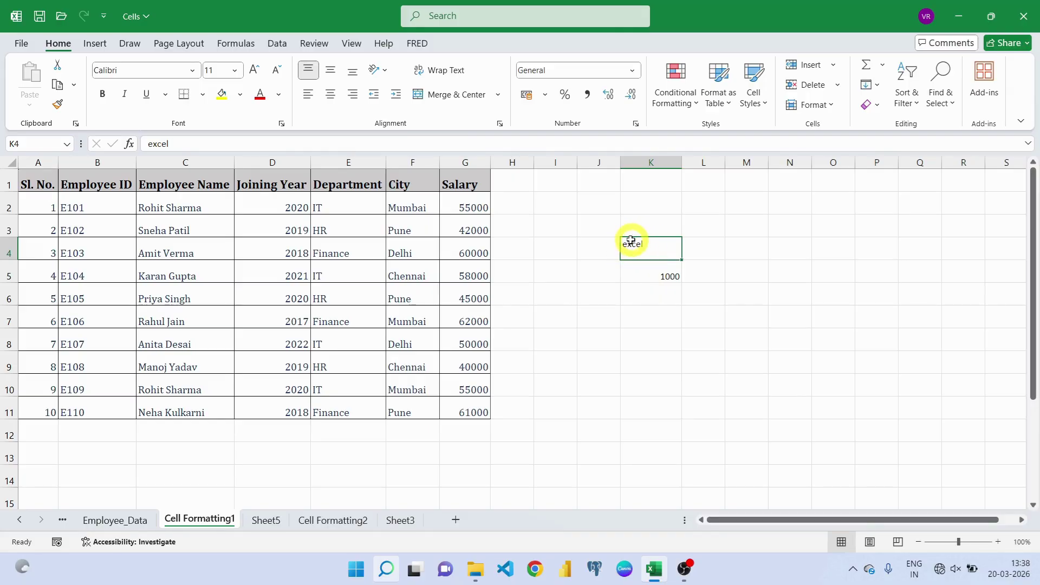
pyautogui.click(327, 72)
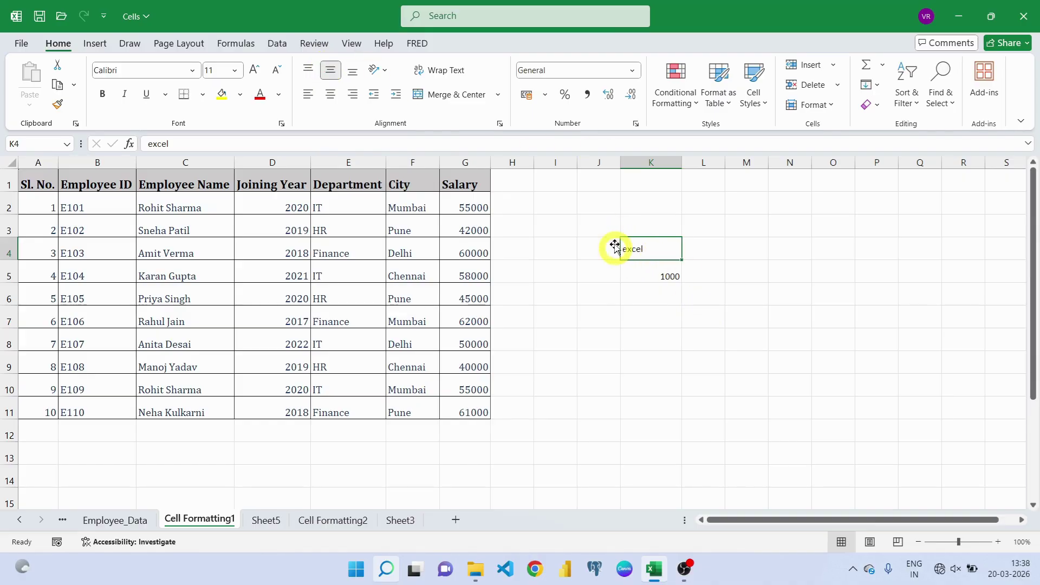
pyautogui.click(352, 74)
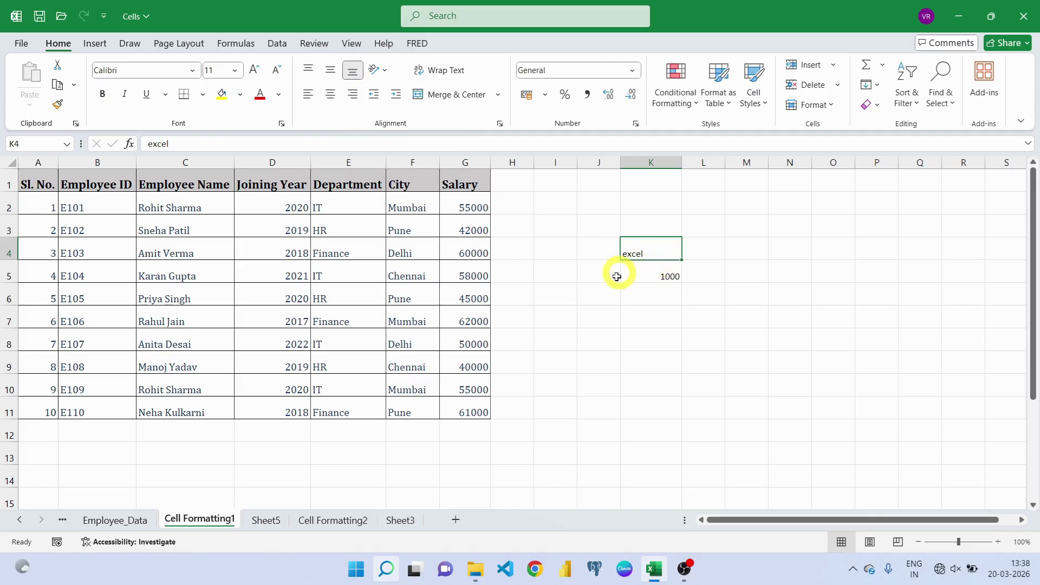
pyautogui.click(330, 95)
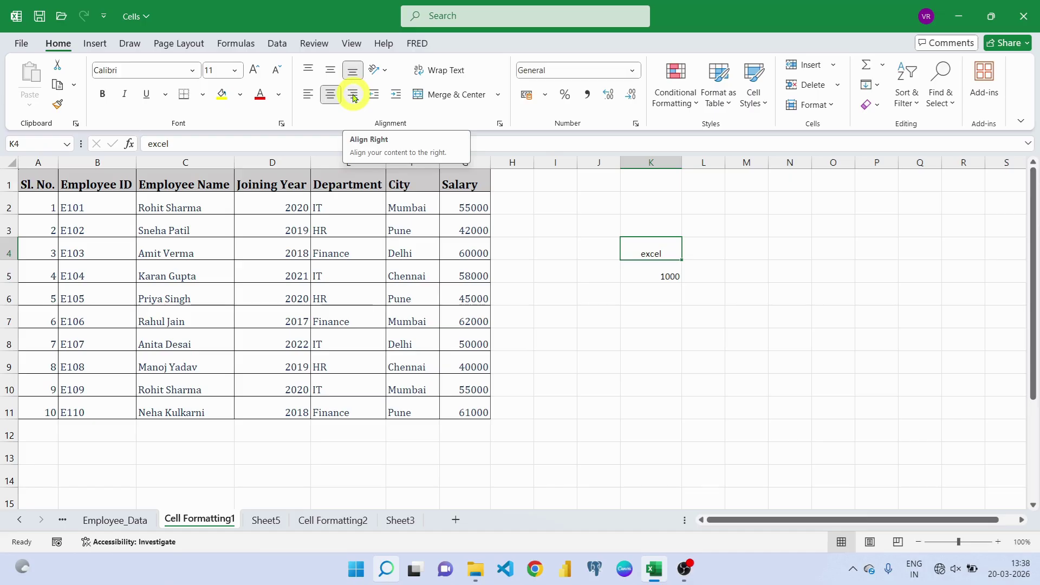
pyautogui.click(353, 95)
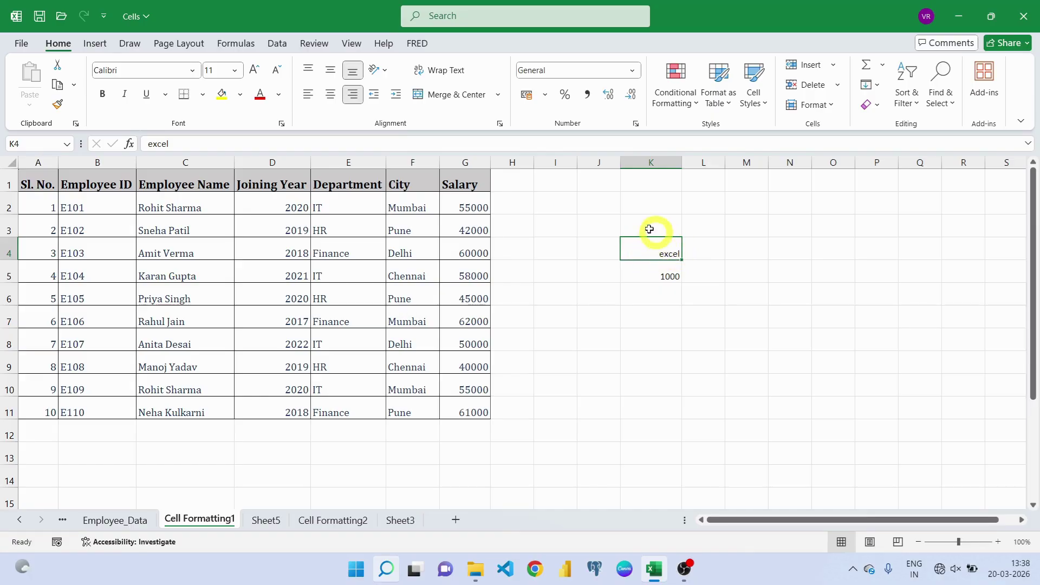
# Center the contents of cells K4 and K5 both horizontally and vertically.
pyautogui.click(330, 96)
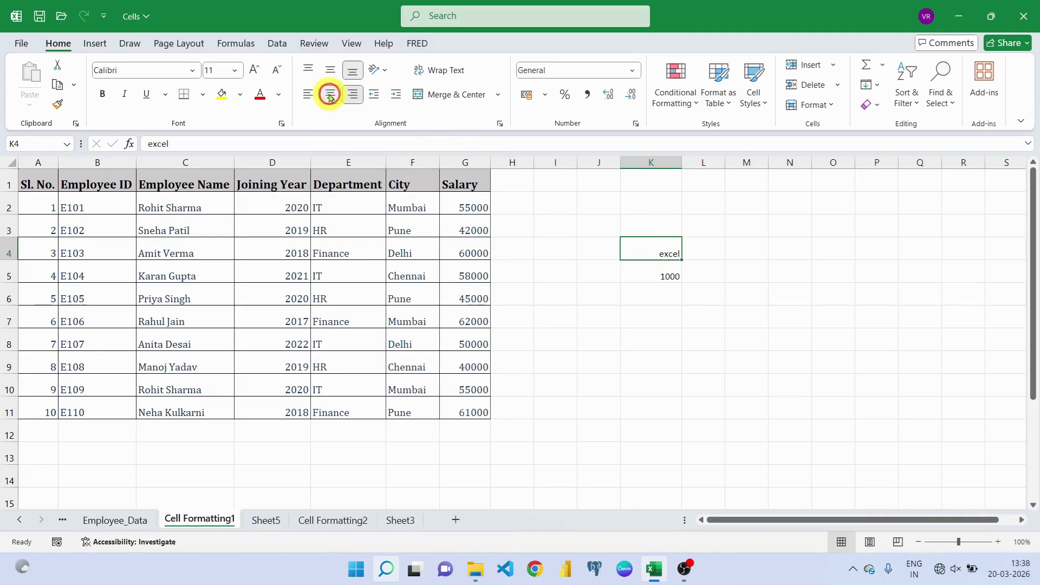
pyautogui.click(330, 71)
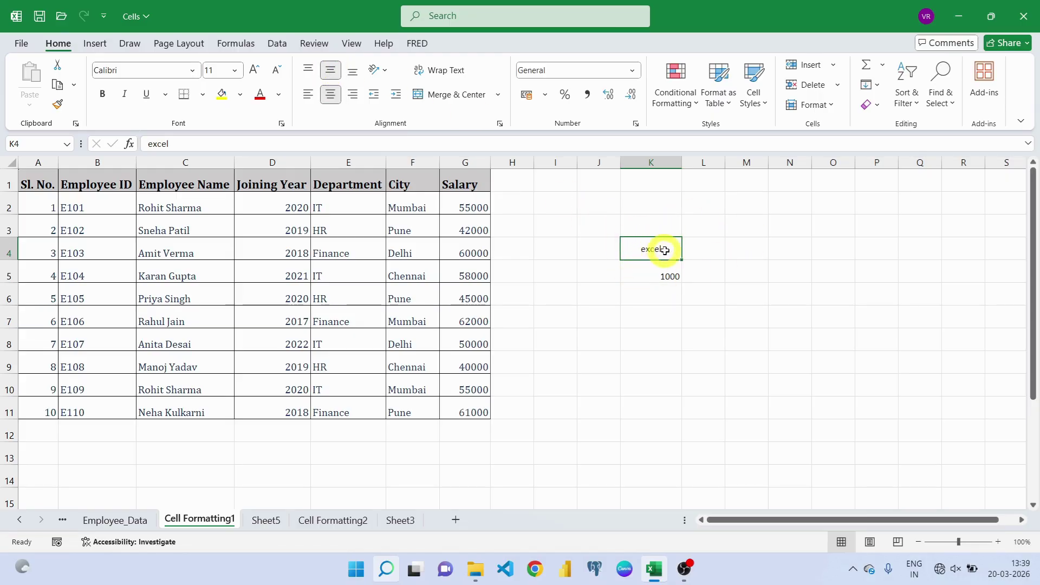
pyautogui.click(645, 275)
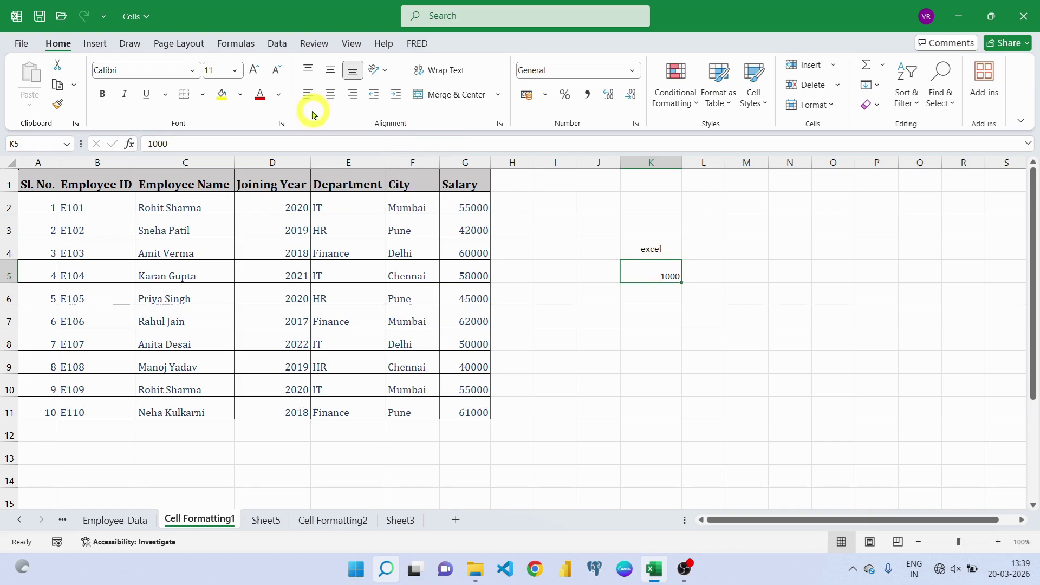
pyautogui.click(331, 71)
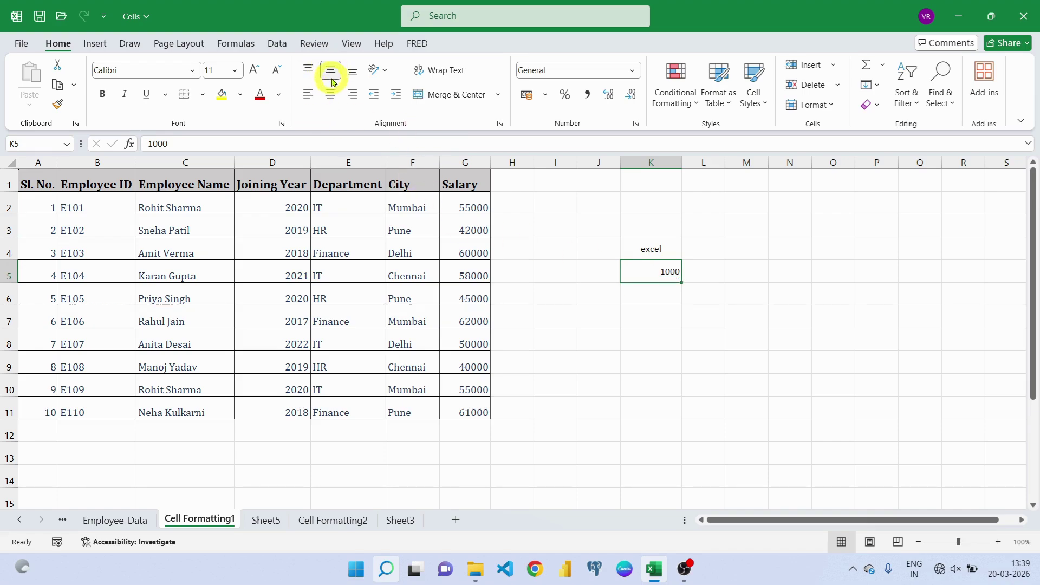
pyautogui.click(330, 95)
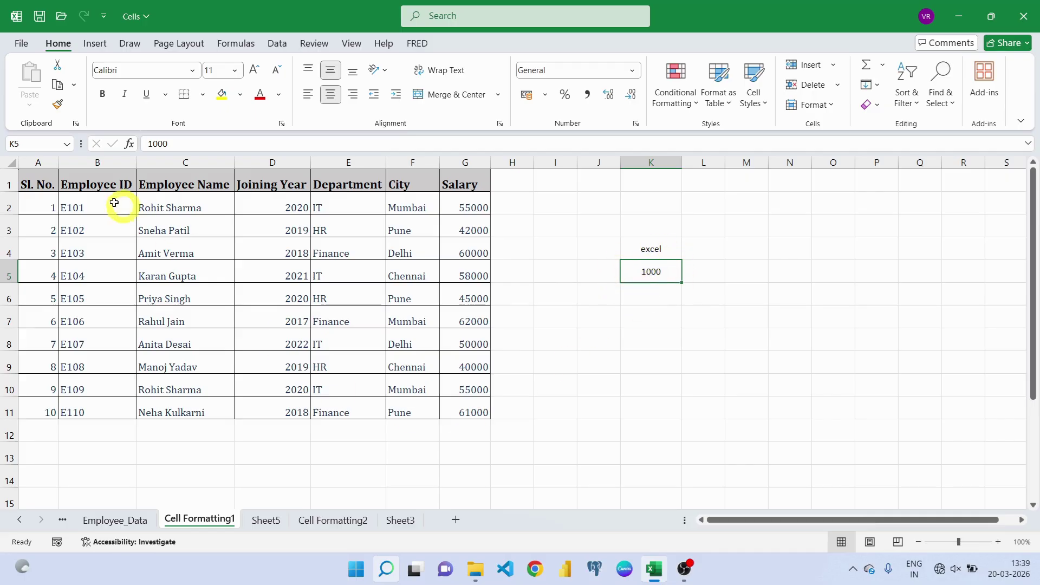
# Examine how the number and text values are aligned in the employee table's columns, from Sl. No. to Salary.
pyautogui.click(42, 202)
pyautogui.moveTo(41, 201); pyautogui.dragTo(33, 408)
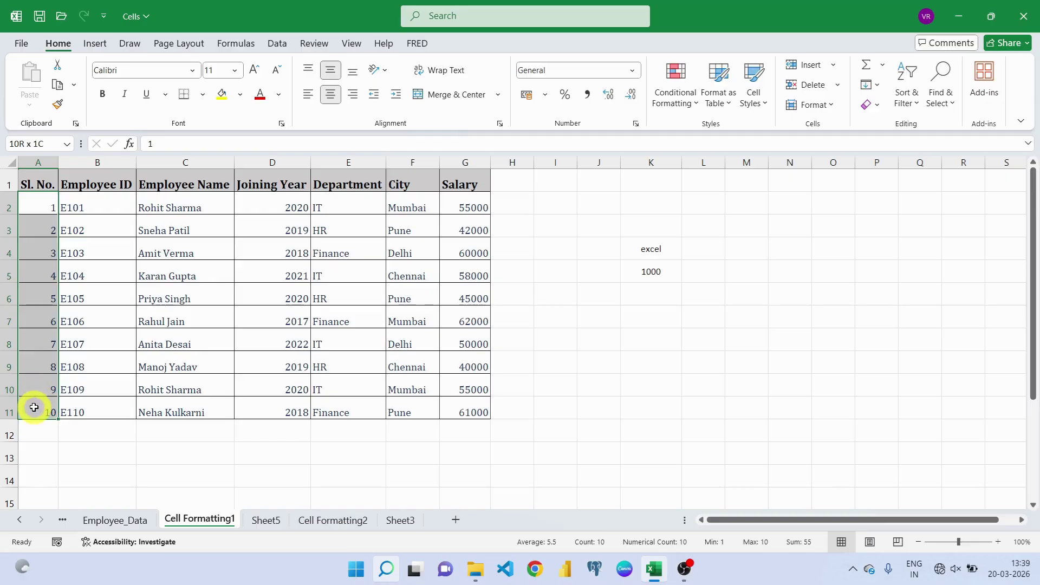
pyautogui.hotkey('ctrl', 'v')
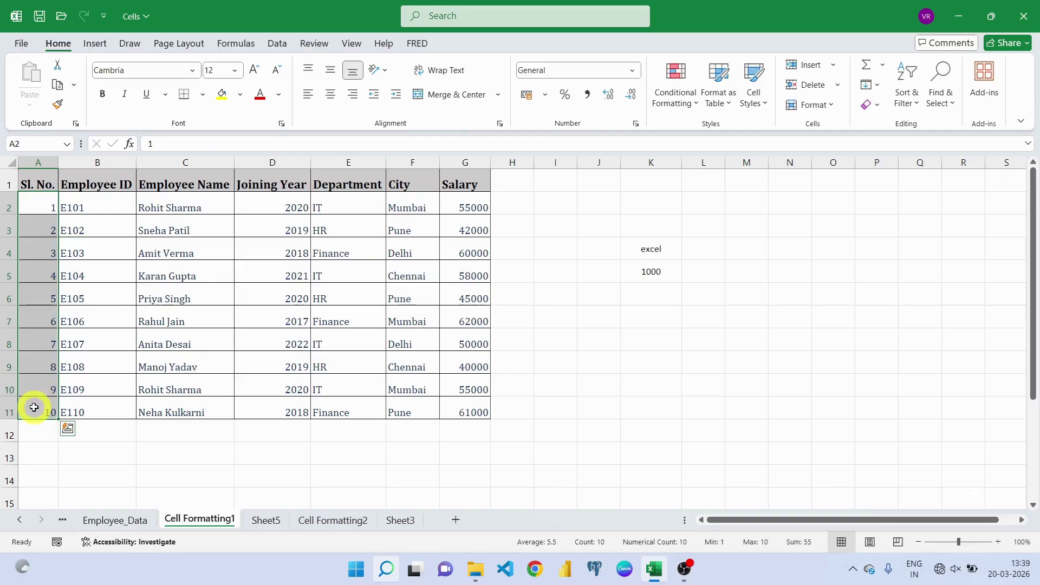
pyautogui.moveTo(99, 204); pyautogui.dragTo(173, 412)
pyautogui.click(288, 212)
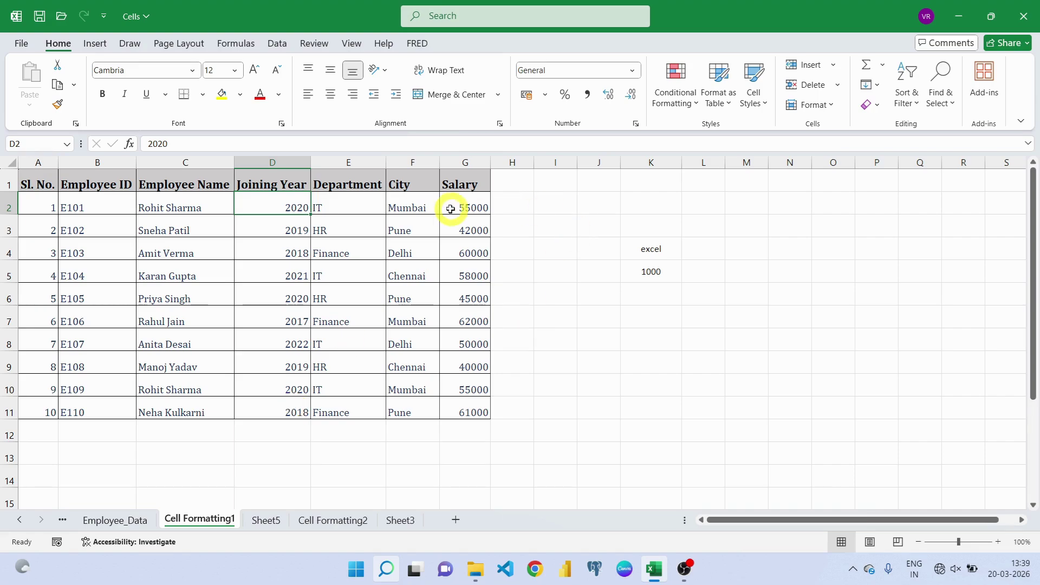
pyautogui.moveTo(450, 209); pyautogui.dragTo(456, 406)
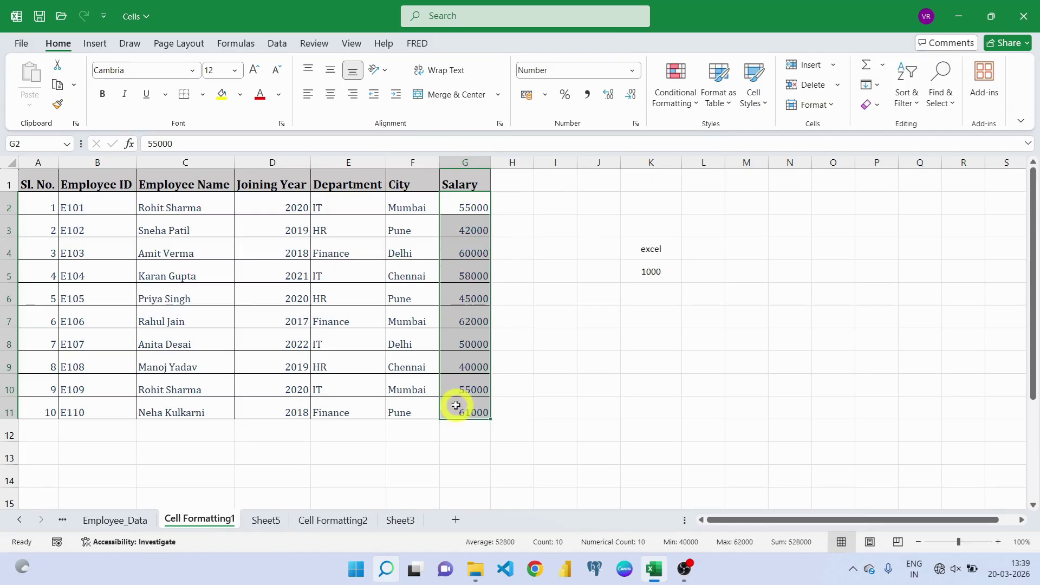
pyautogui.click(399, 235)
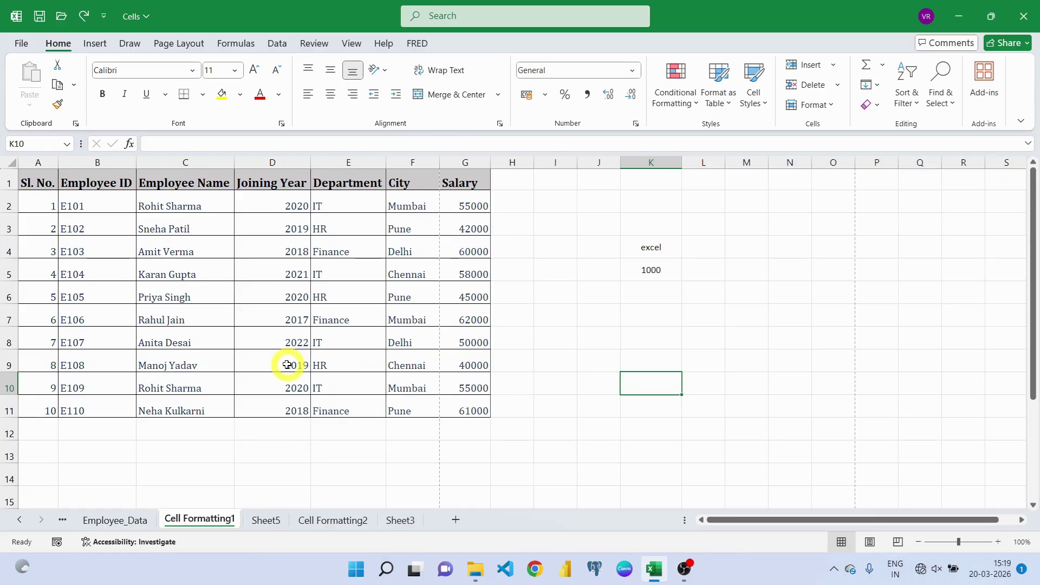
# Align the table's header row A1:G1 to the middle vertically and center it horizontally.
pyautogui.click(35, 177)
pyautogui.moveTo(35, 178); pyautogui.dragTo(407, 182)
pyautogui.moveTo(452, 179); pyautogui.dragTo(455, 179)
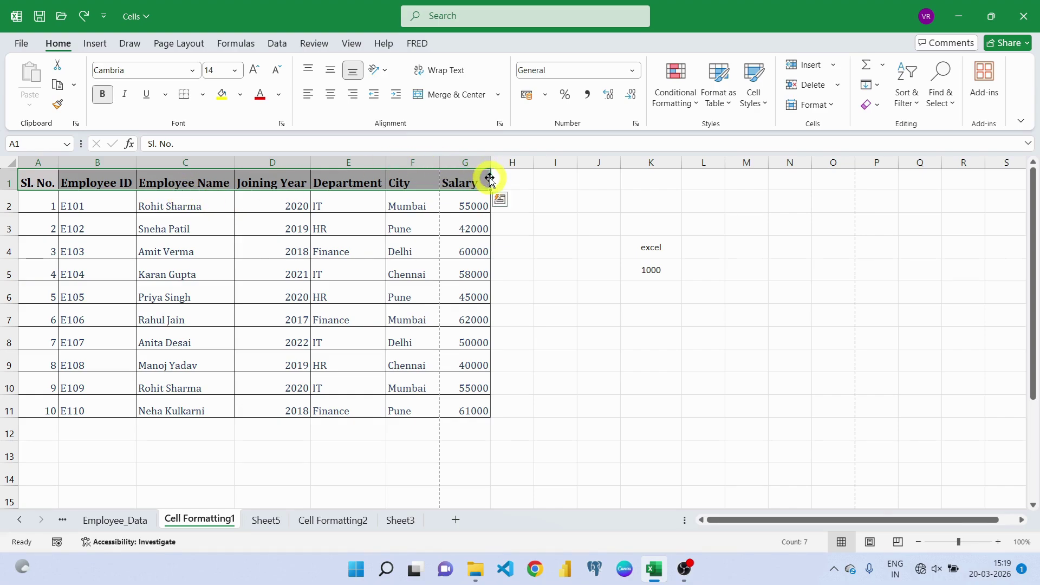
pyautogui.click(331, 72)
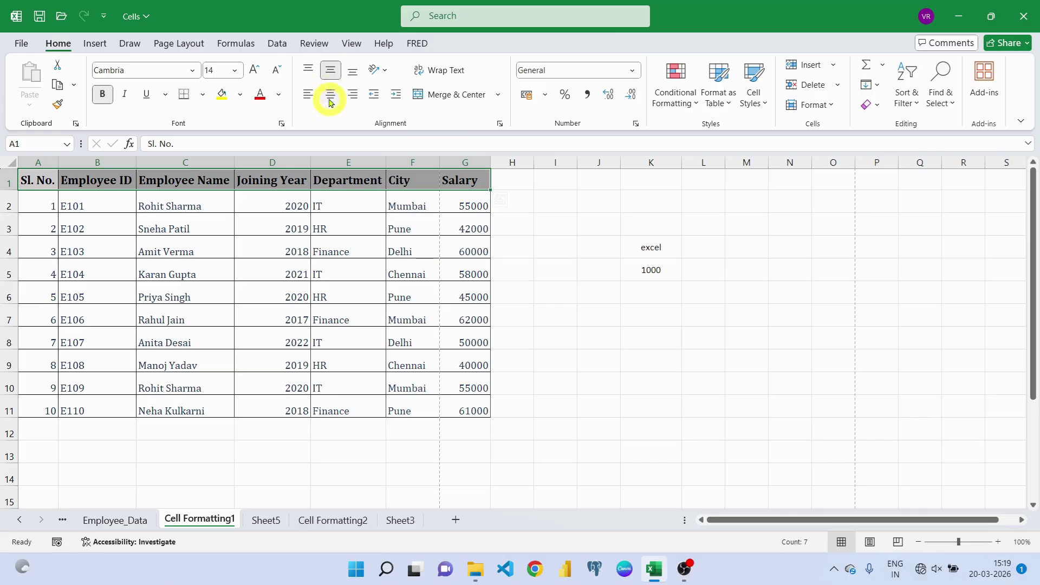
pyautogui.click(330, 95)
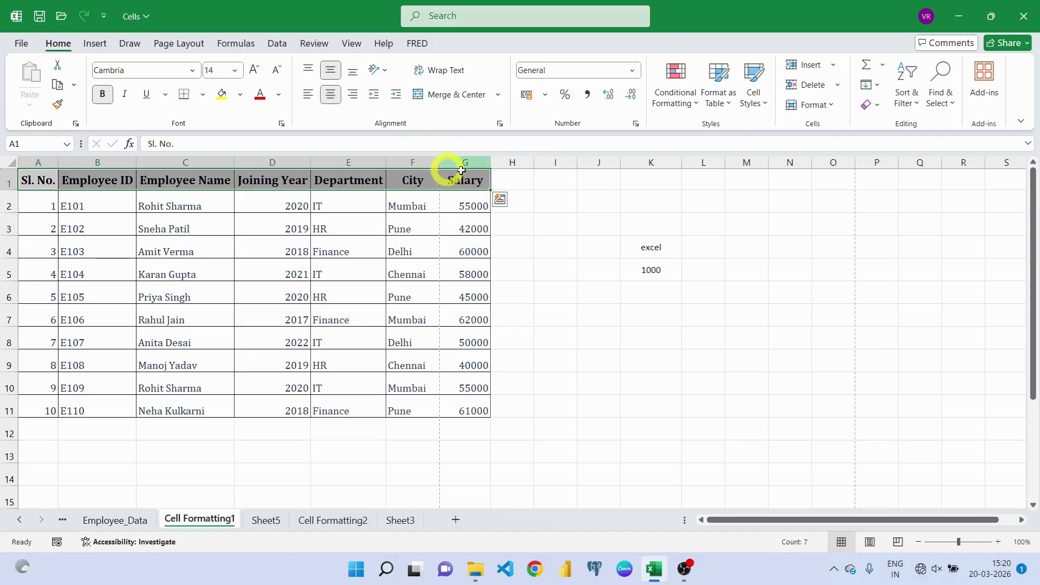
pyautogui.click(273, 299)
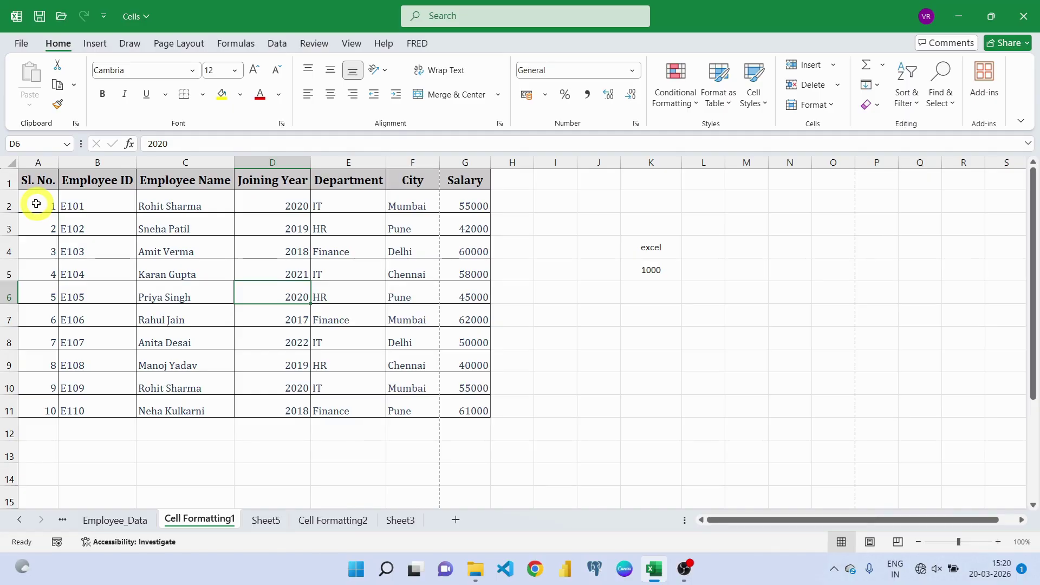
# Center the Sl. No., Employee ID and Joining Year values (A2:B11 and D2:D11) vertically and horizontally.
pyautogui.moveTo(36, 203); pyautogui.dragTo(94, 411)
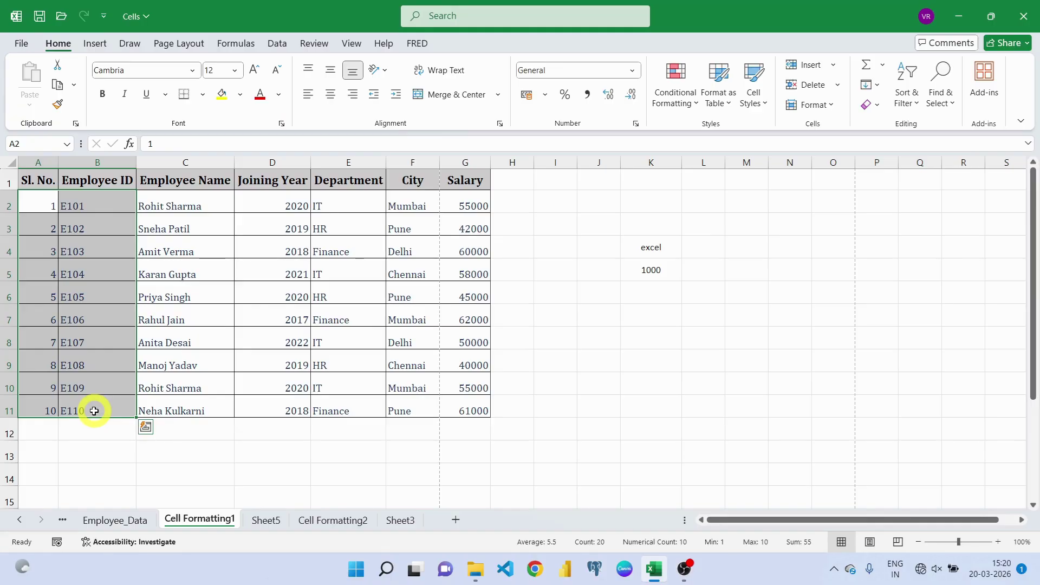
pyautogui.moveTo(286, 204); pyautogui.dragTo(276, 400)
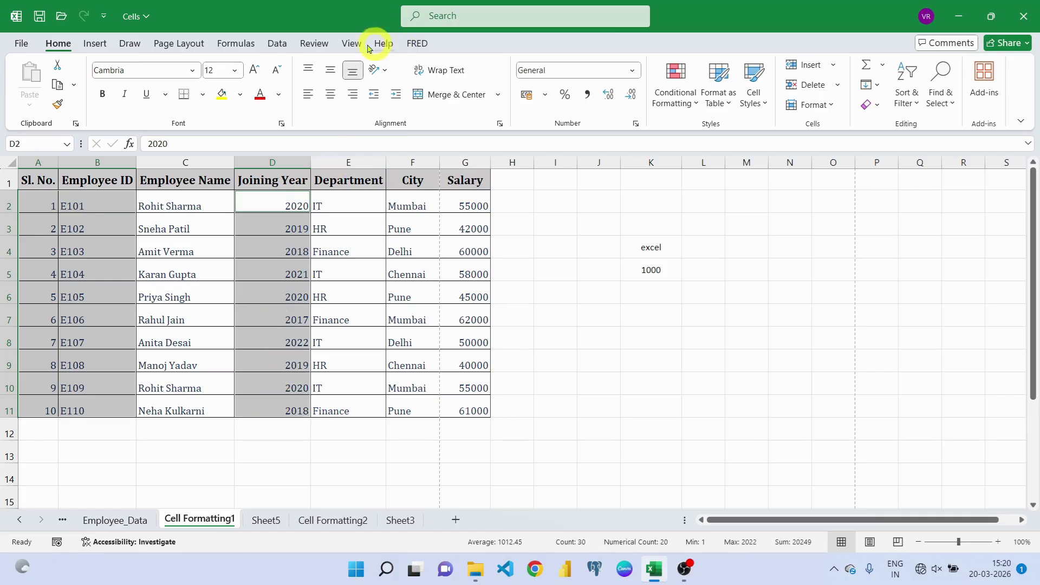
pyautogui.click(330, 71)
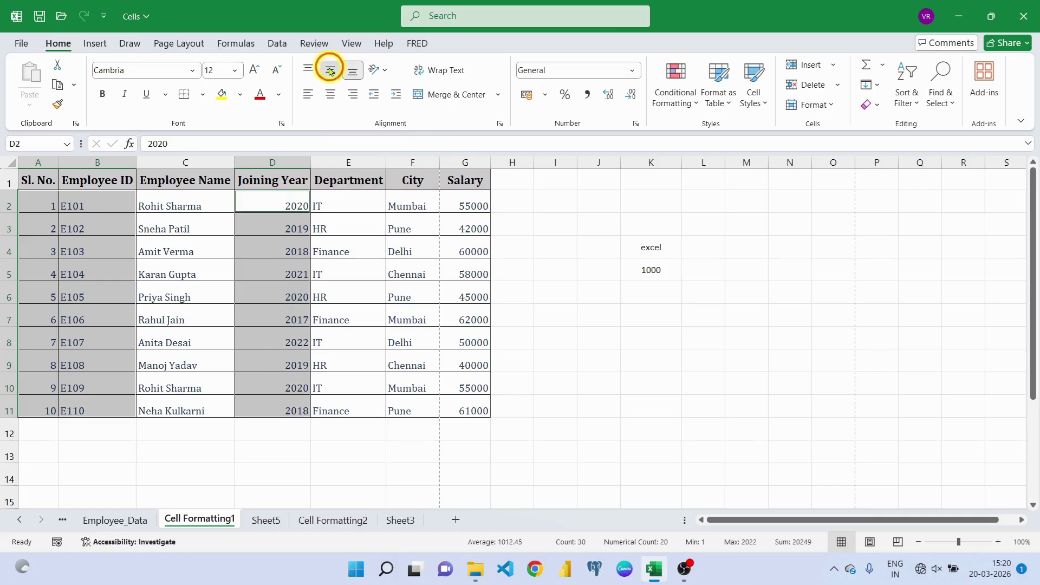
pyautogui.click(331, 95)
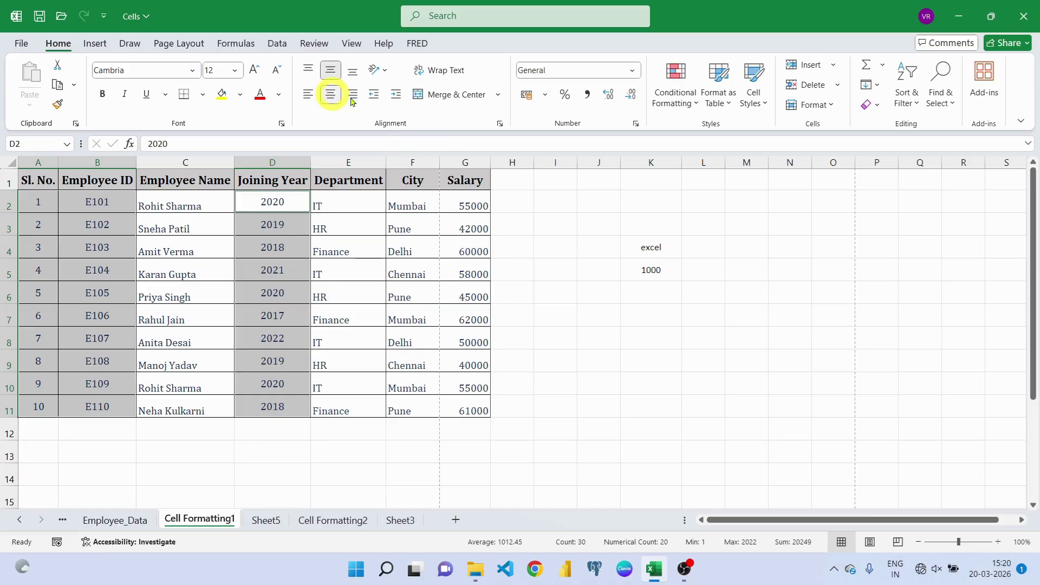
pyautogui.click(568, 270)
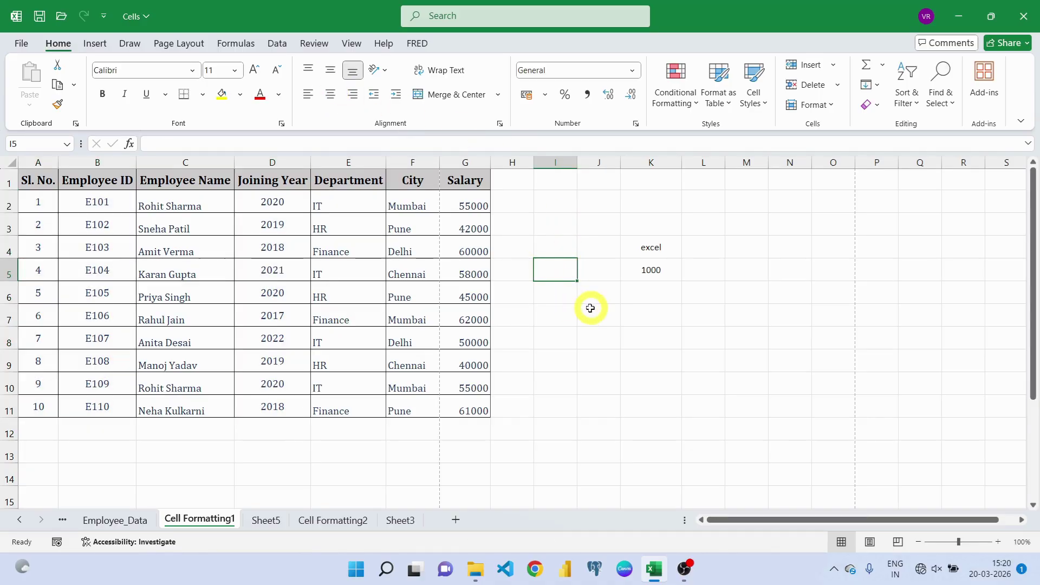
# Align the Employee Name, Department and City values (C2:C11 and E2:F11) left horizontally and to the middle vertically.
pyautogui.moveTo(166, 206); pyautogui.dragTo(170, 401)
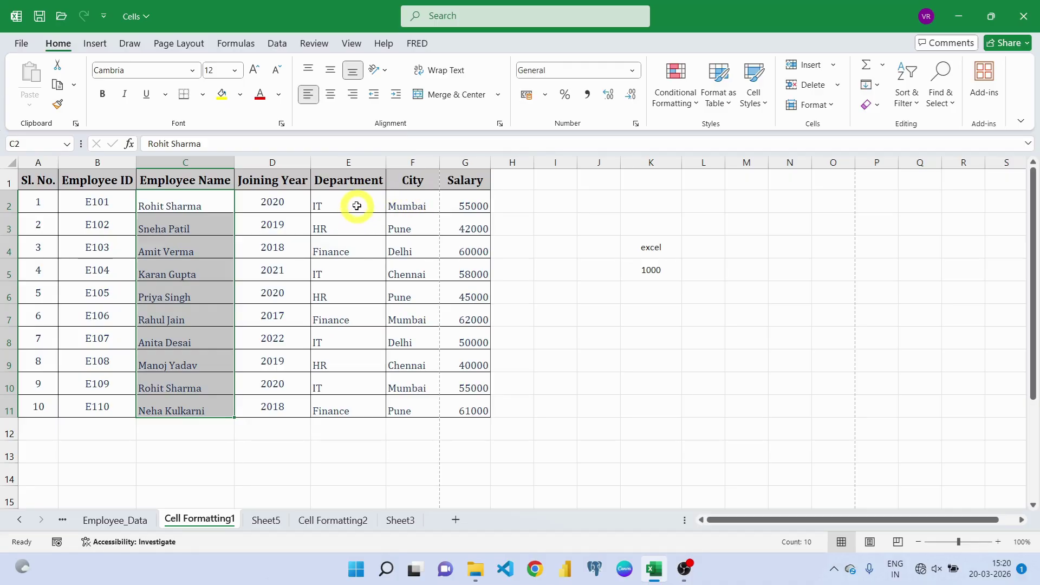
pyautogui.moveTo(356, 204); pyautogui.dragTo(414, 402)
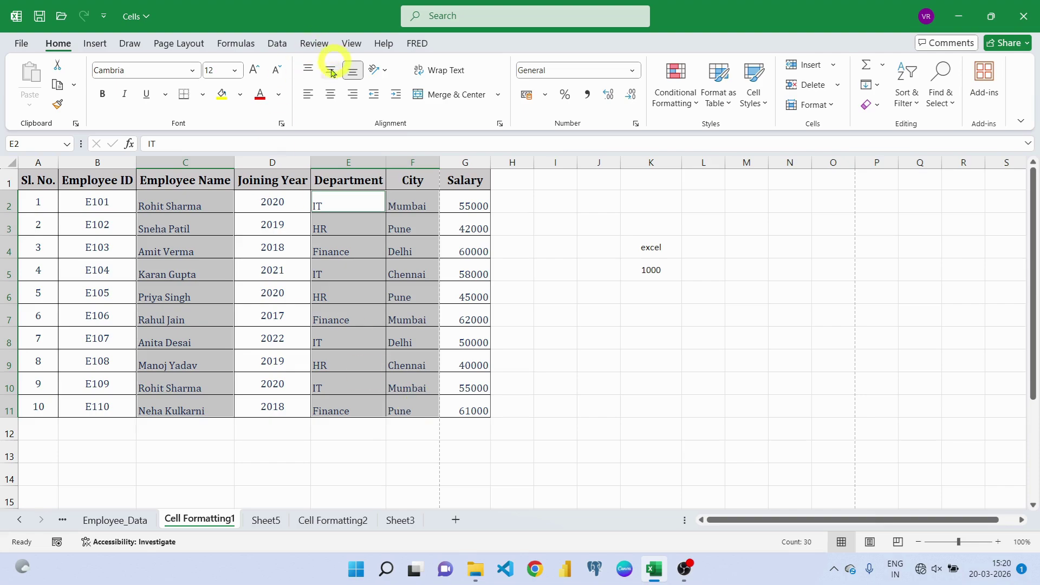
pyautogui.click(331, 96)
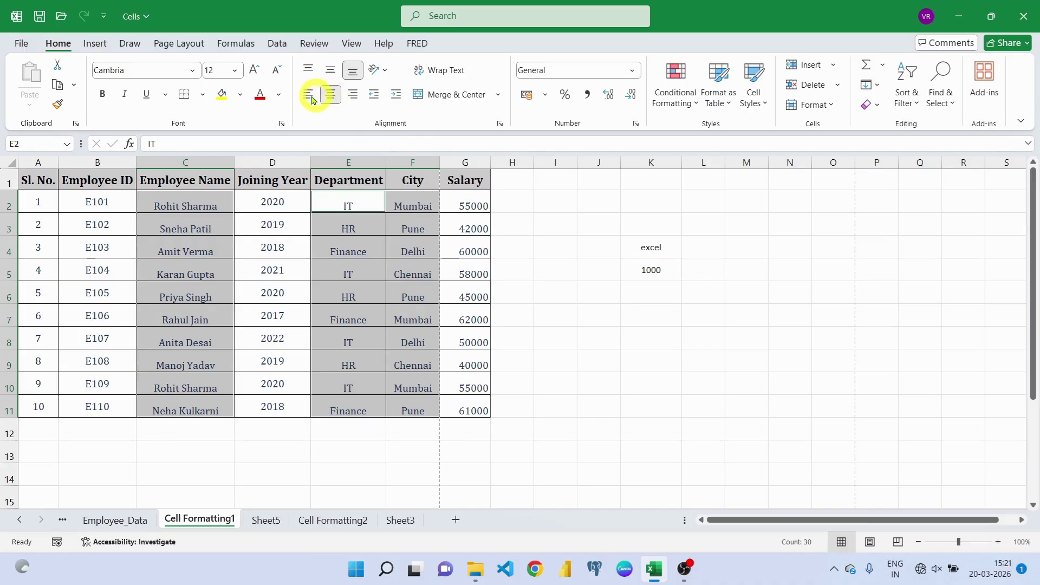
pyautogui.click(307, 97)
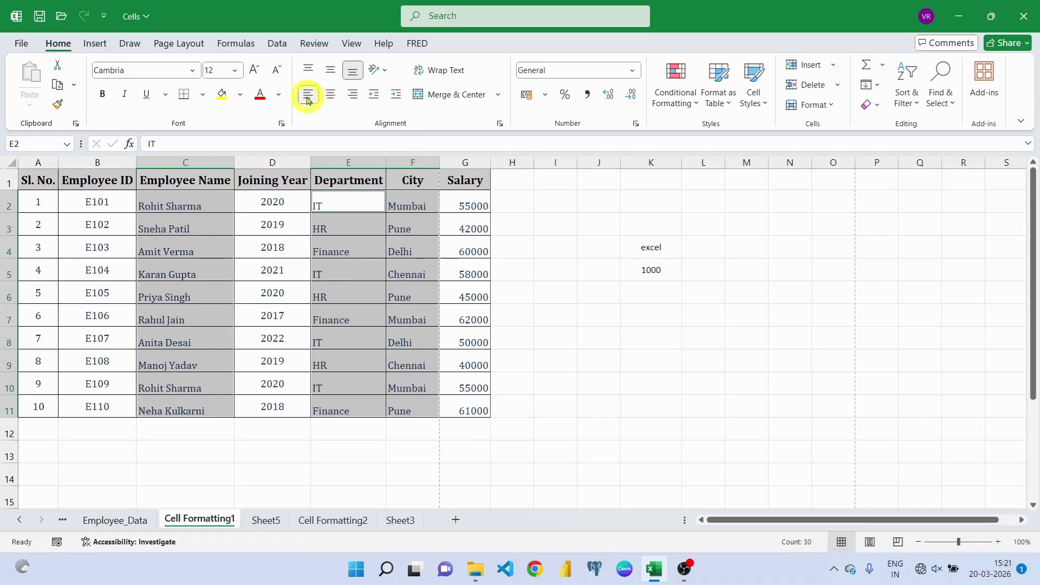
pyautogui.click(329, 71)
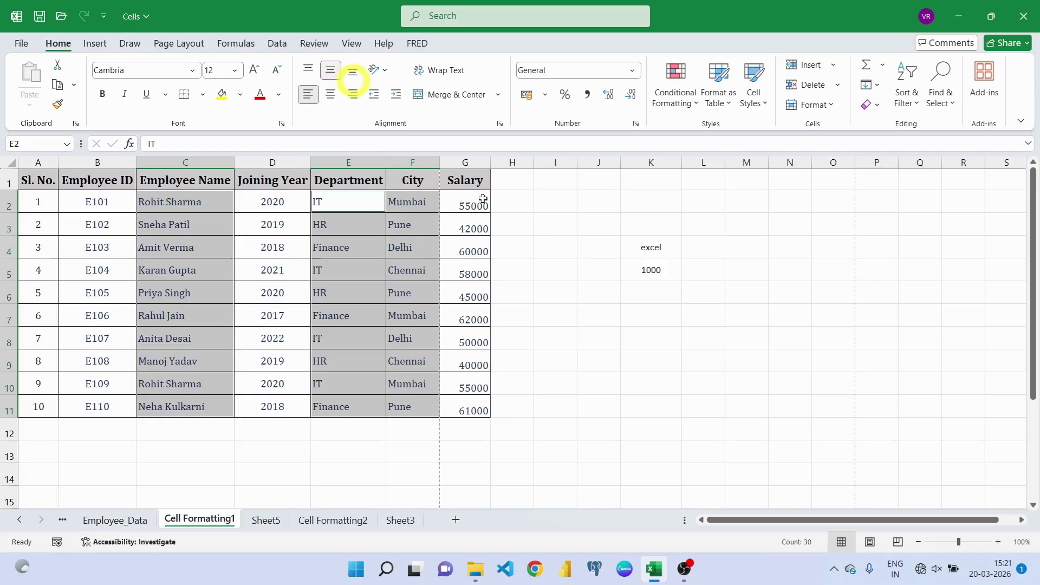
pyautogui.click(536, 250)
# Align the Salary values (G2:G11) to the middle vertically.
pyautogui.moveTo(458, 202); pyautogui.dragTo(476, 402)
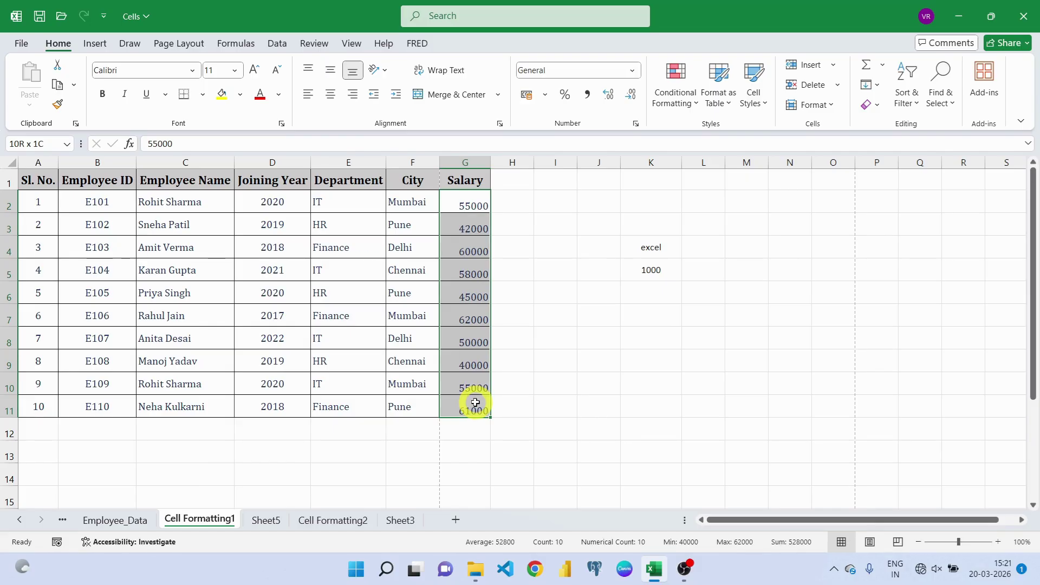
pyautogui.moveTo(475, 402); pyautogui.dragTo(475, 402)
pyautogui.click(329, 73)
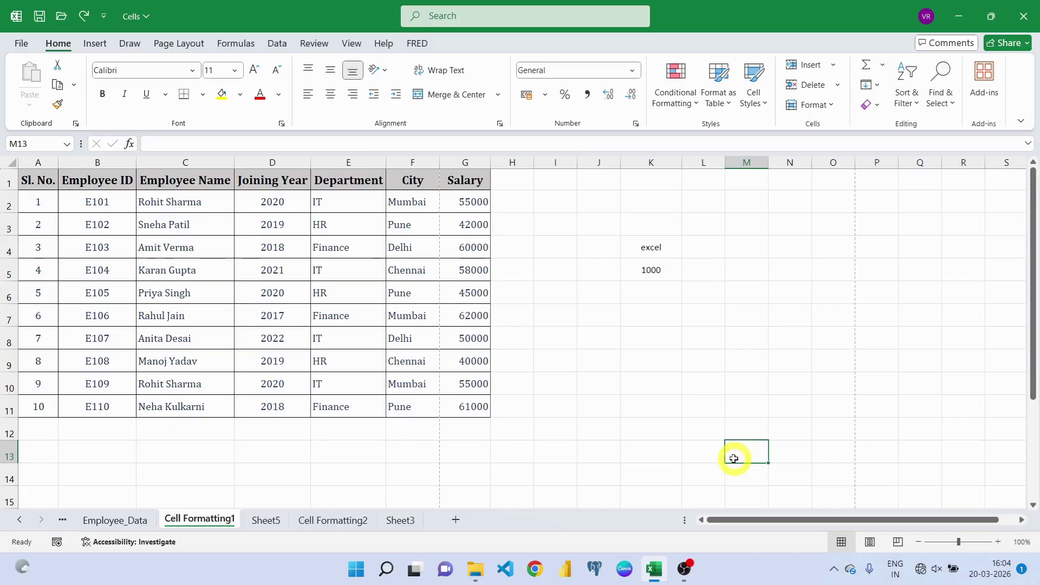
# Indent the Employee Name, Department and City values (C2:C11 and E2:F11) by two levels and reduce the indent by one level.
pyautogui.click(200, 201)
pyautogui.moveTo(200, 202); pyautogui.dragTo(210, 409)
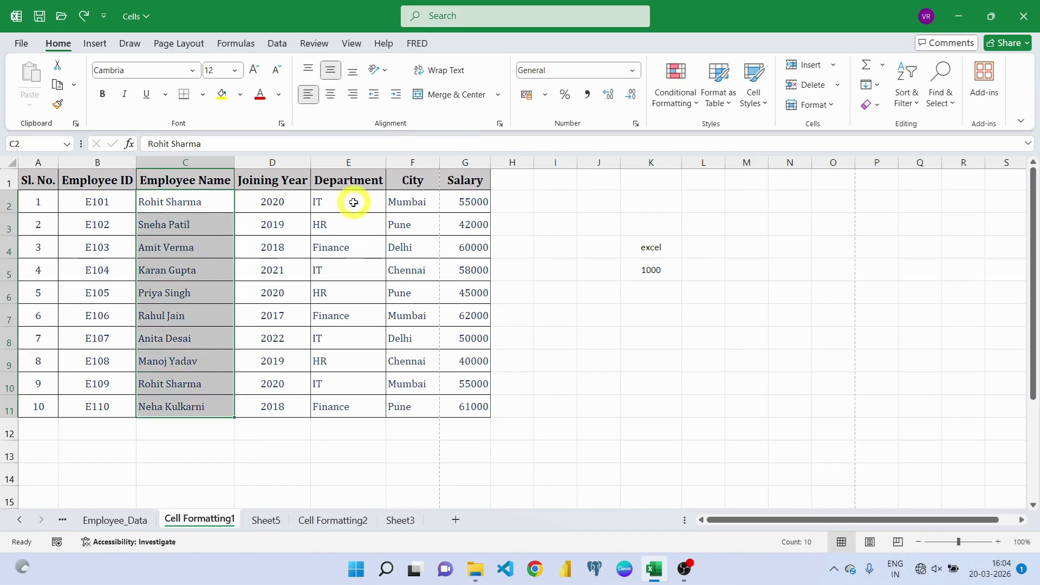
pyautogui.moveTo(353, 202); pyautogui.dragTo(401, 405)
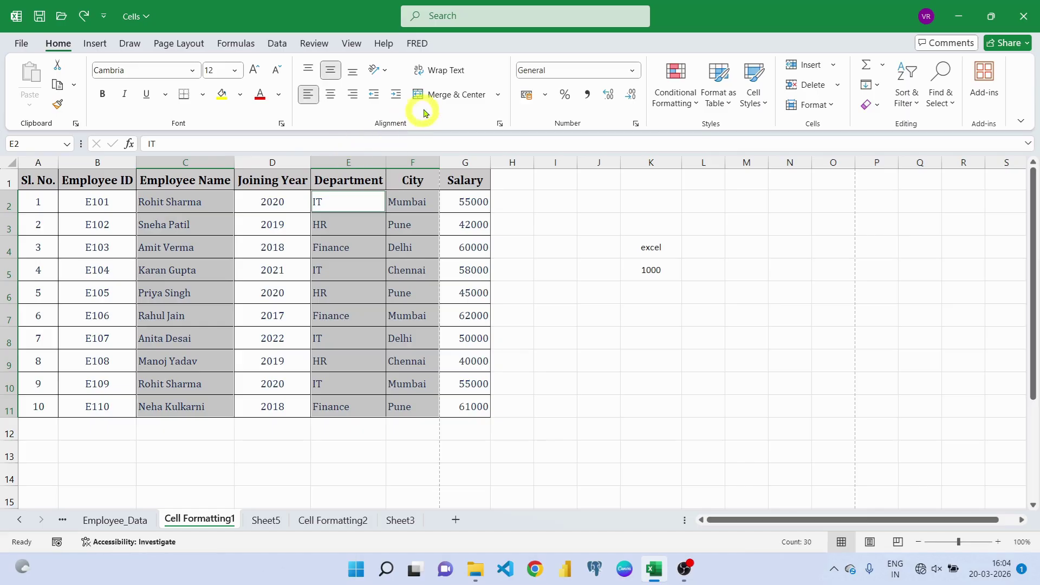
pyautogui.click(397, 96)
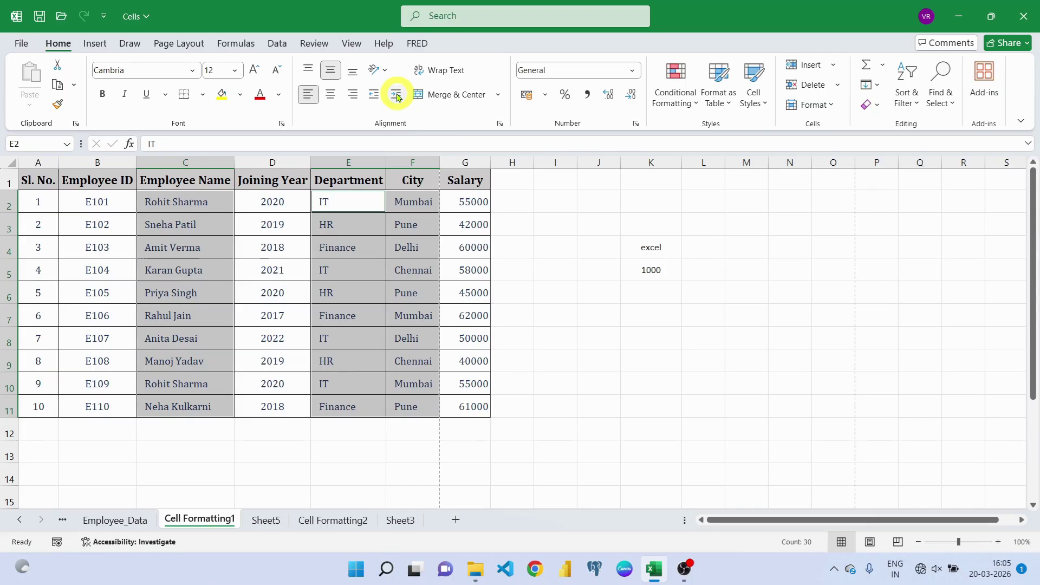
pyautogui.click(398, 98)
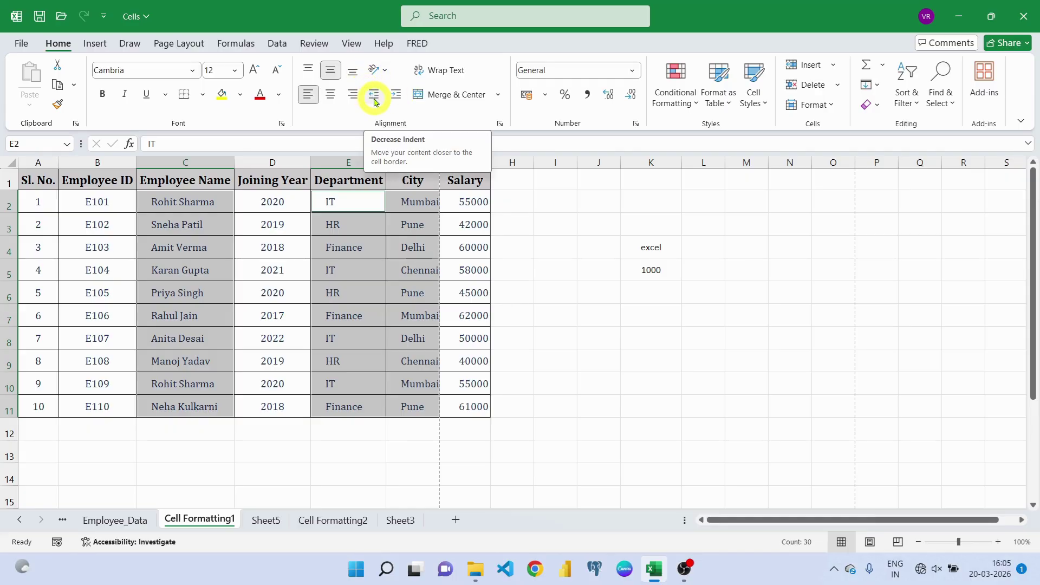
pyautogui.click(375, 98)
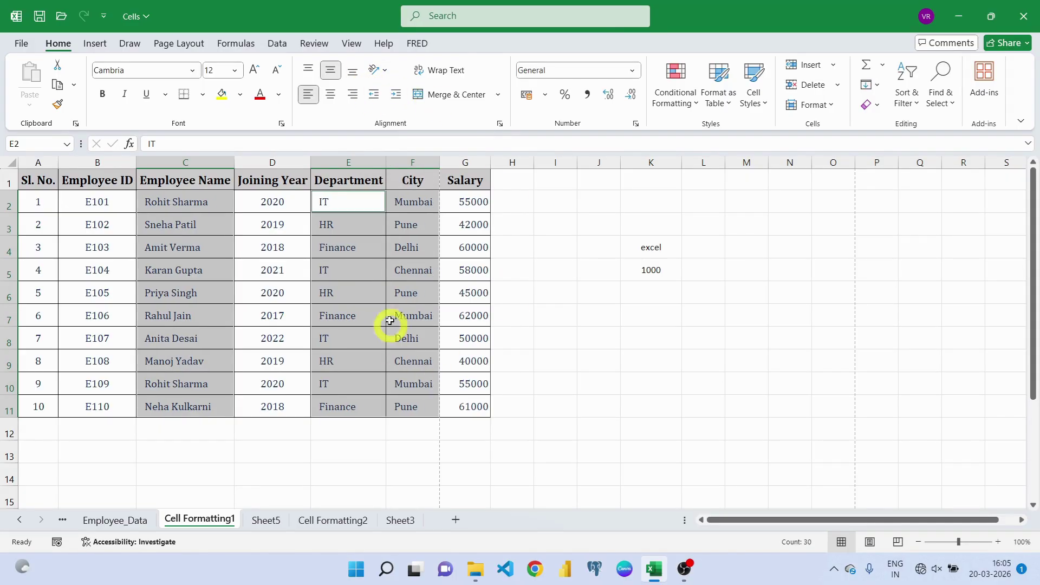
# Indent the Salary values (G2:G11) by one level away from the cell border.
pyautogui.click(470, 206)
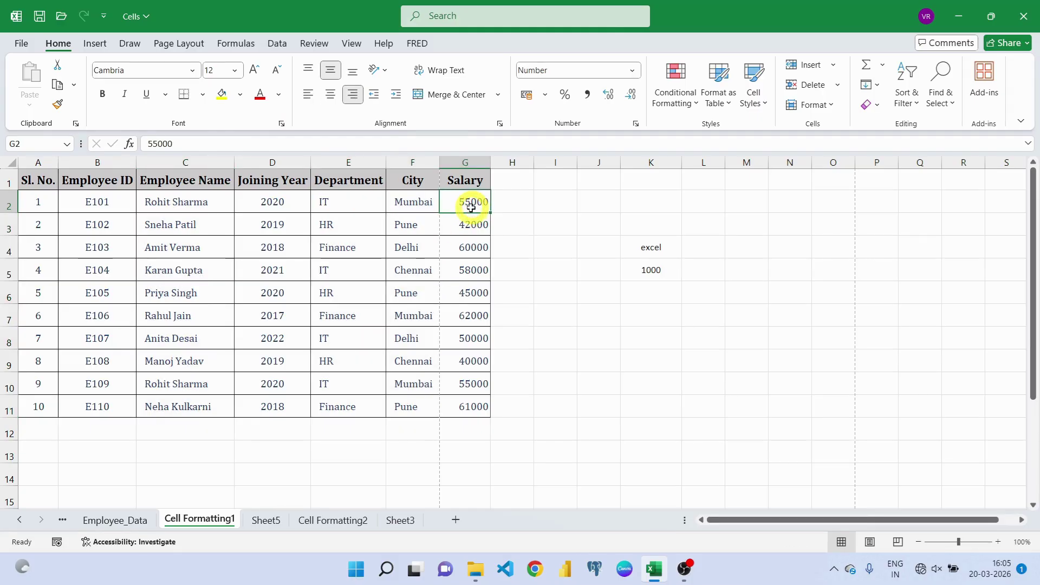
pyautogui.moveTo(468, 201); pyautogui.dragTo(471, 403)
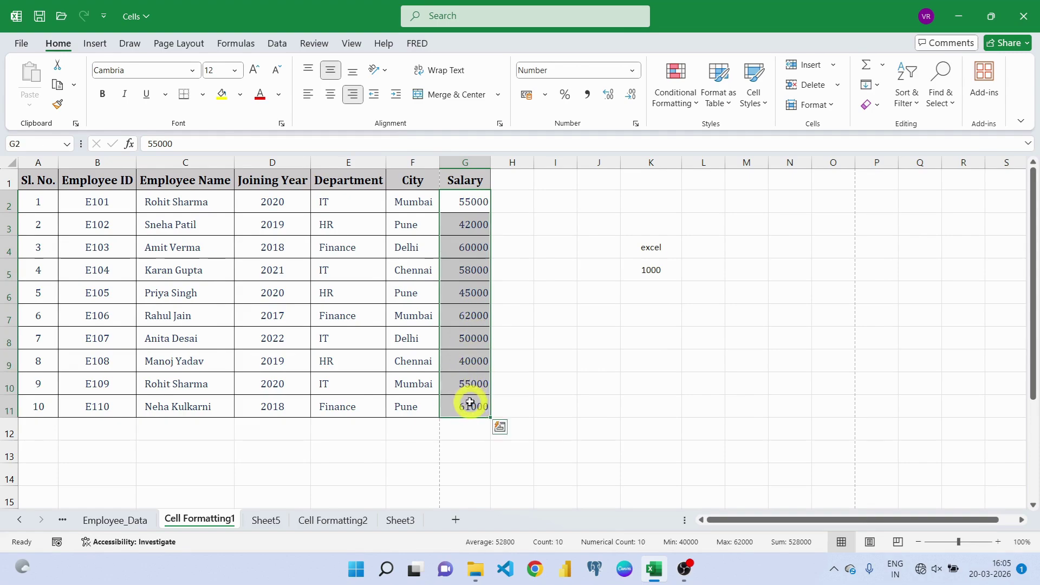
pyautogui.click(396, 96)
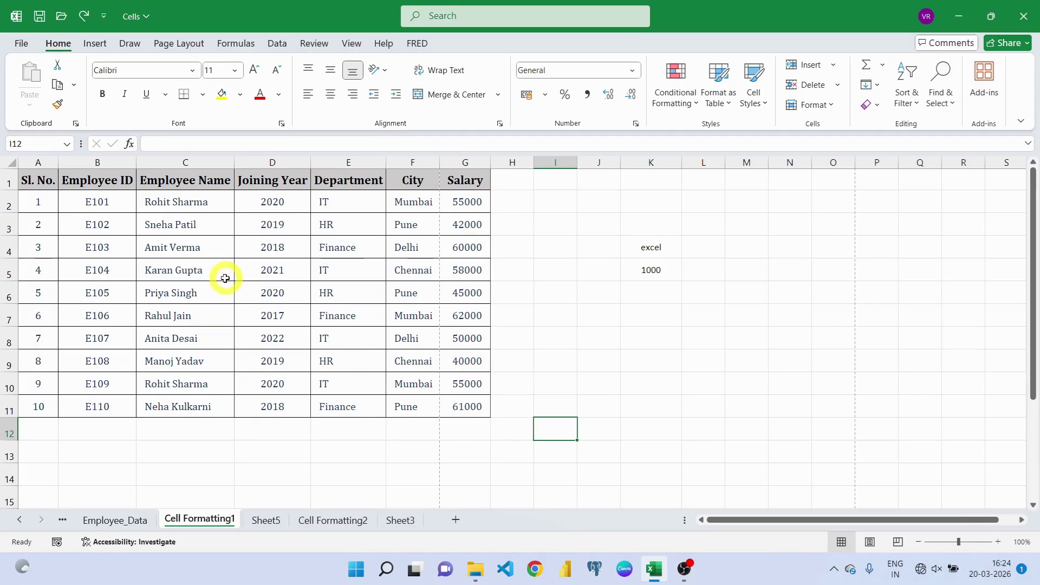
# Examine in the print preview how the employee table's columns are split across the pages, and return to the sheet.
pyautogui.click(21, 45)
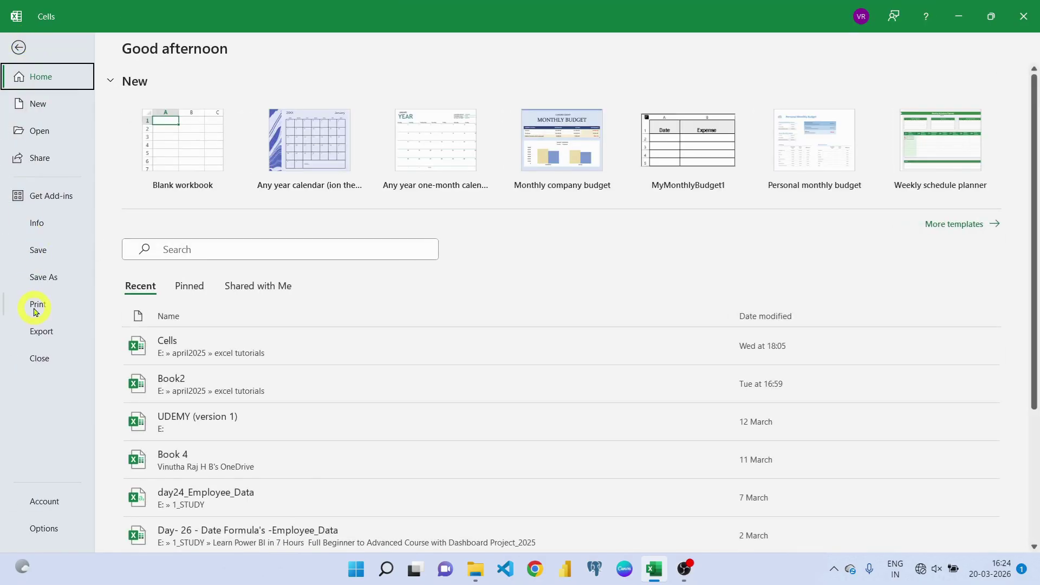
pyautogui.click(34, 308)
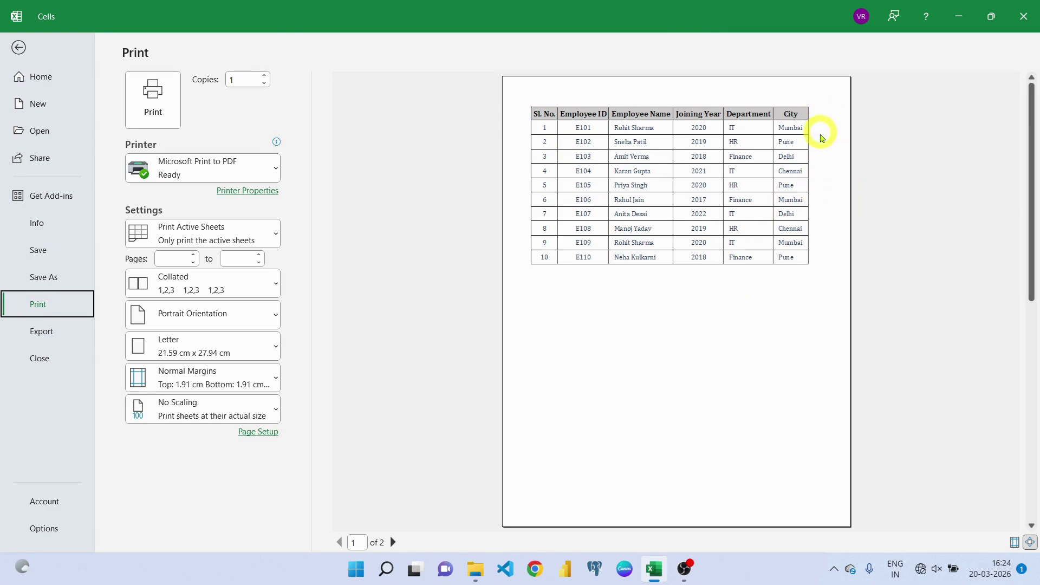
pyautogui.moveTo(1032, 213); pyautogui.dragTo(1035, 378)
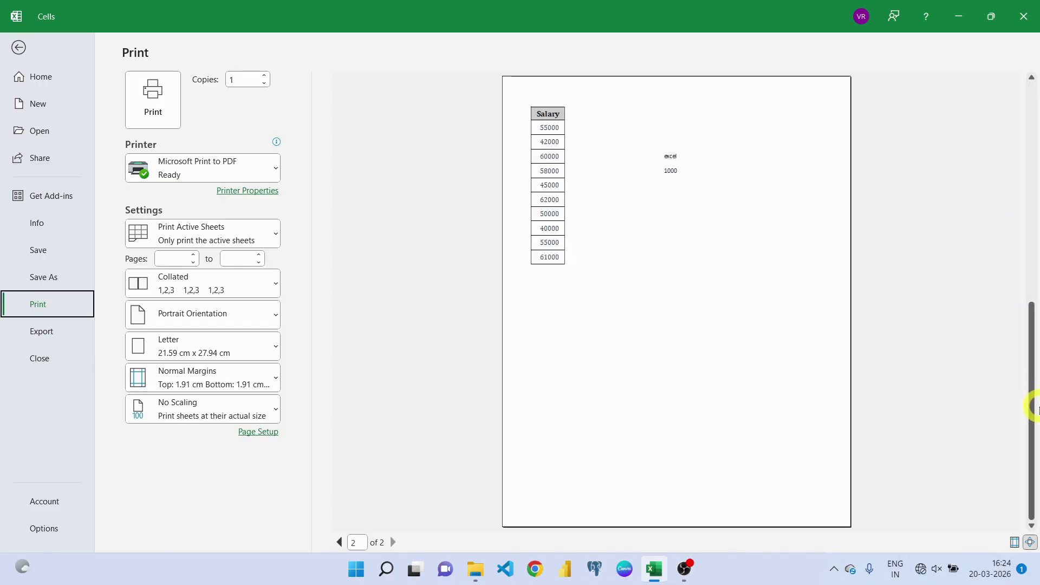
pyautogui.scroll(2, 1036, 128)
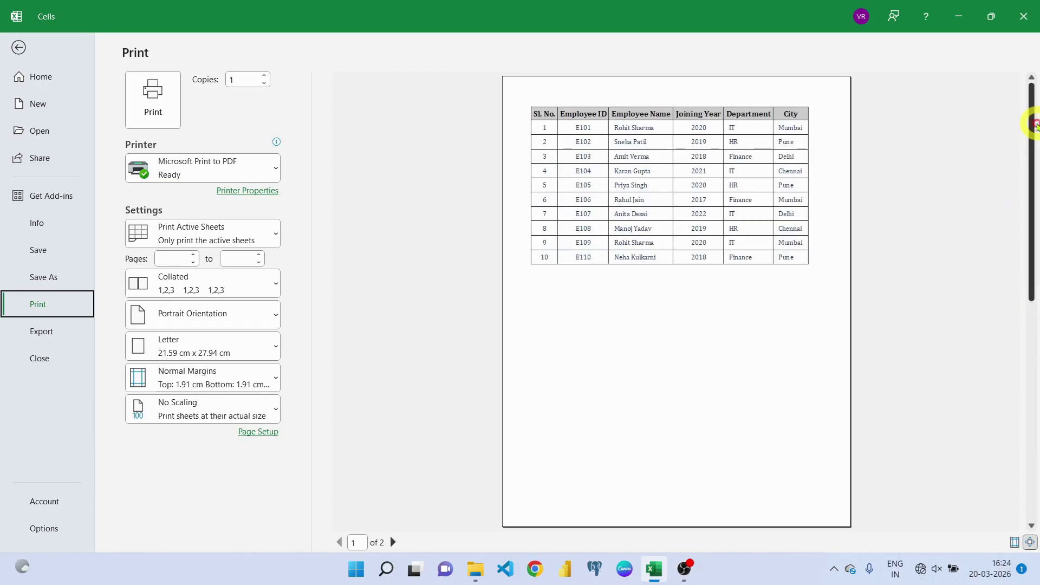
pyautogui.click(19, 49)
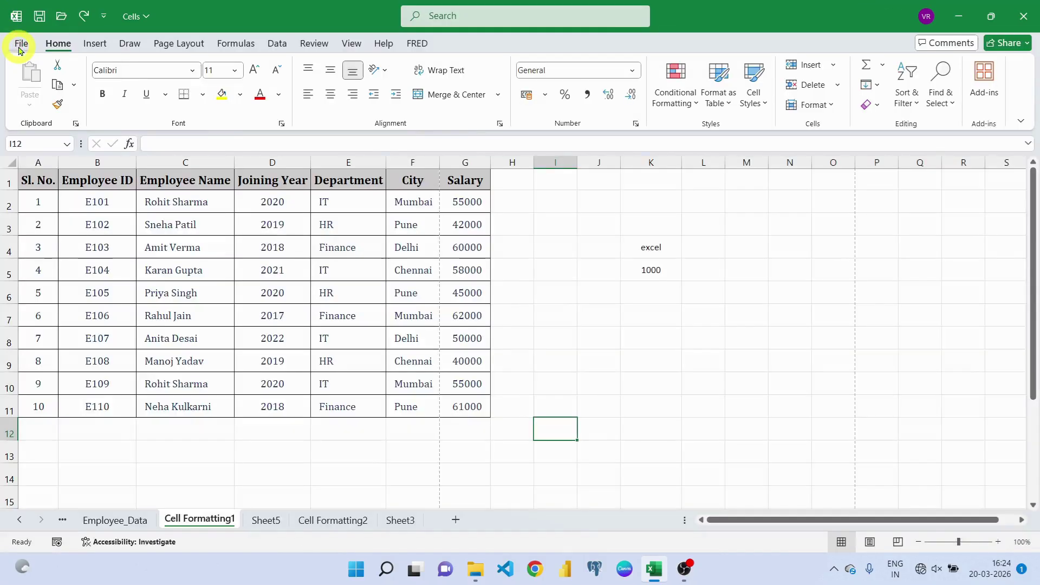
# Narrow the Employee Name, Joining Year, Employee ID and Sl. No. columns so the Salary column fits within the first page.
pyautogui.moveTo(233, 163); pyautogui.dragTo(216, 164)
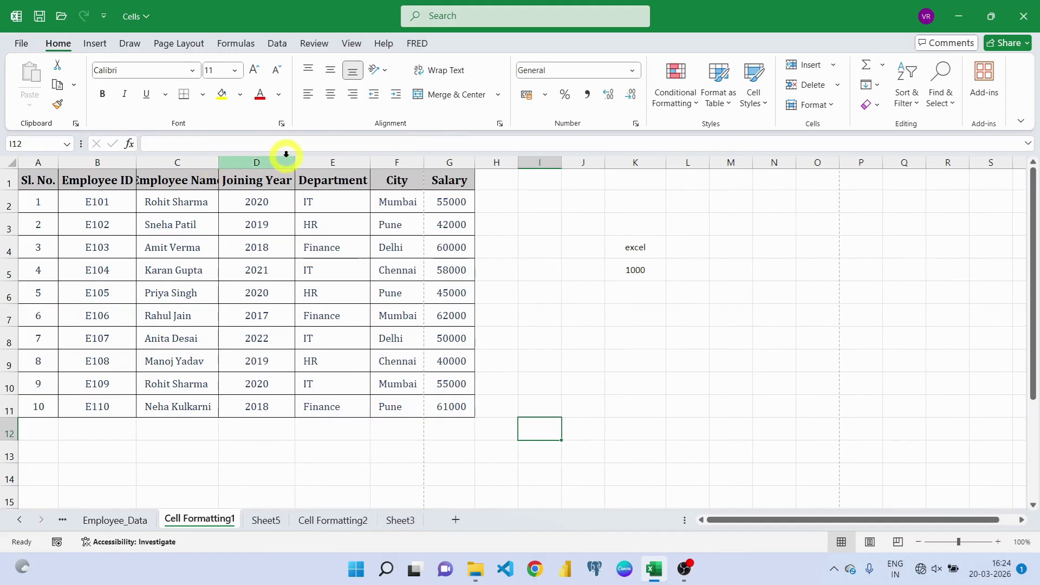
pyautogui.moveTo(294, 162); pyautogui.dragTo(277, 163)
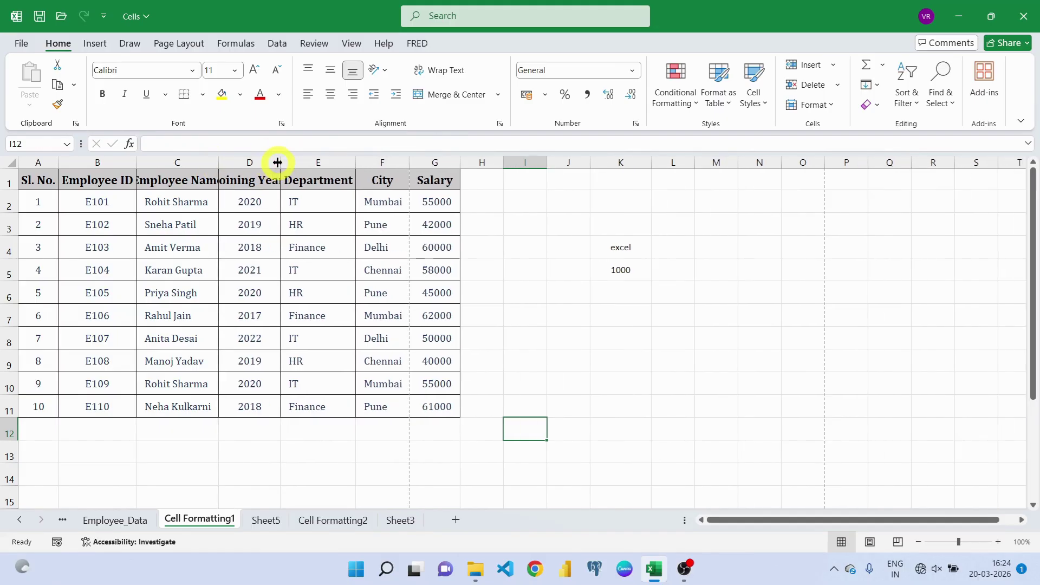
pyautogui.moveTo(135, 163); pyautogui.dragTo(120, 162)
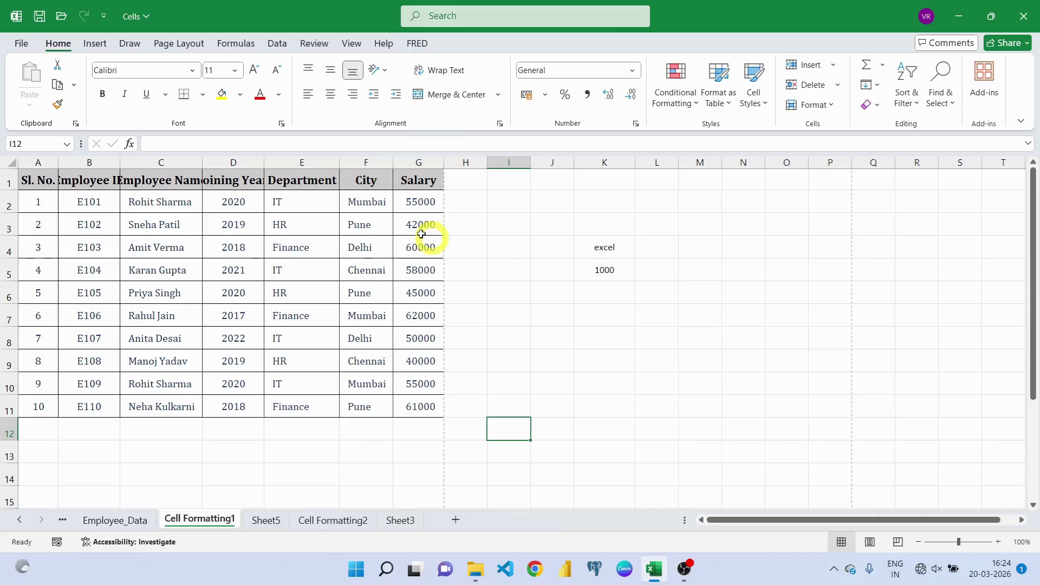
pyautogui.moveTo(56, 159); pyautogui.dragTo(48, 159)
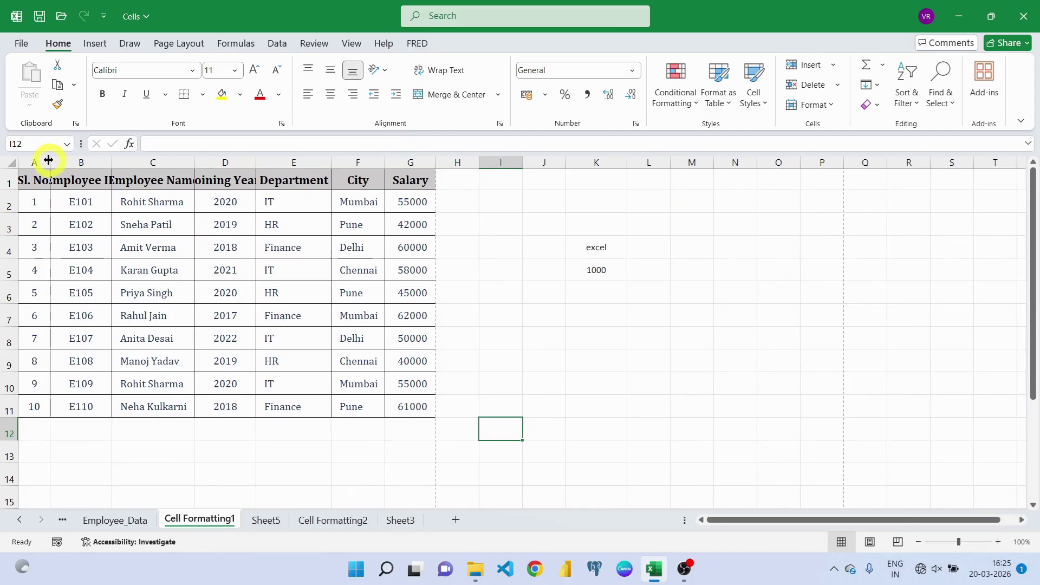
# Wrap the header text in A1:G1 with row 1 tall enough for two lines, and check the sheet's print preview.
pyautogui.moveTo(25, 179); pyautogui.dragTo(414, 175)
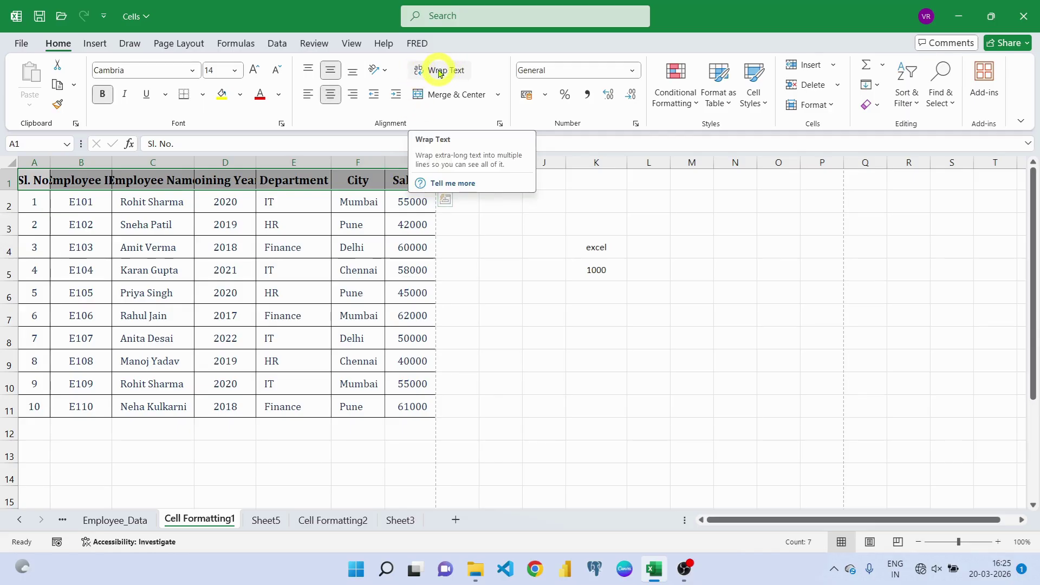
pyautogui.click(440, 73)
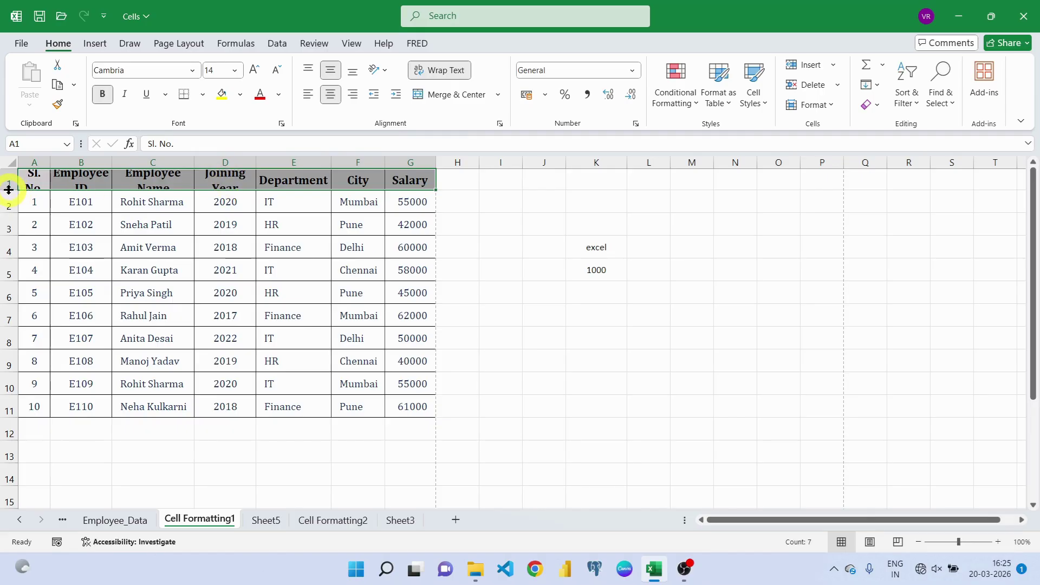
pyautogui.moveTo(9, 189); pyautogui.dragTo(9, 207)
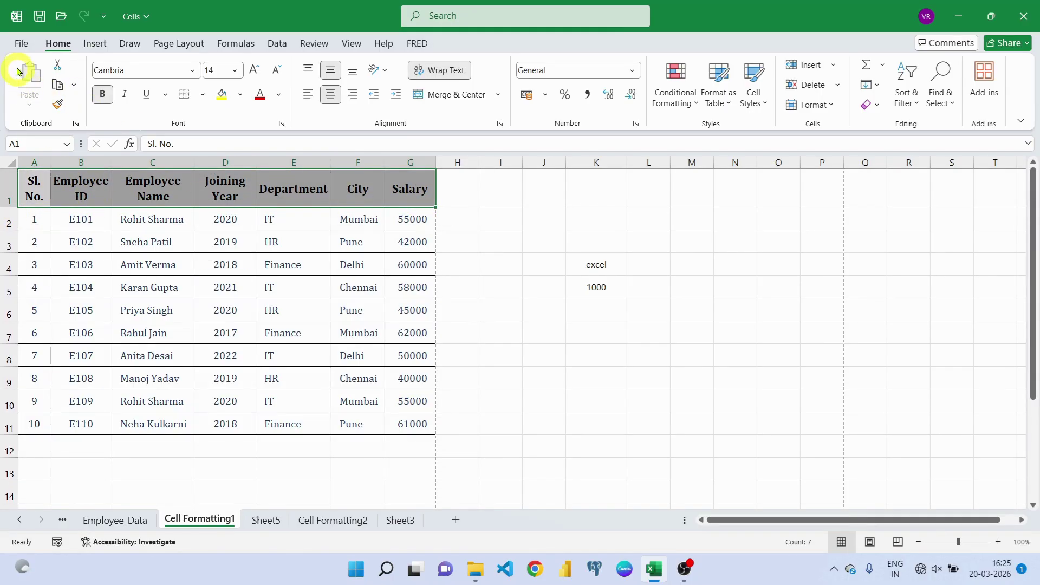
pyautogui.click(20, 44)
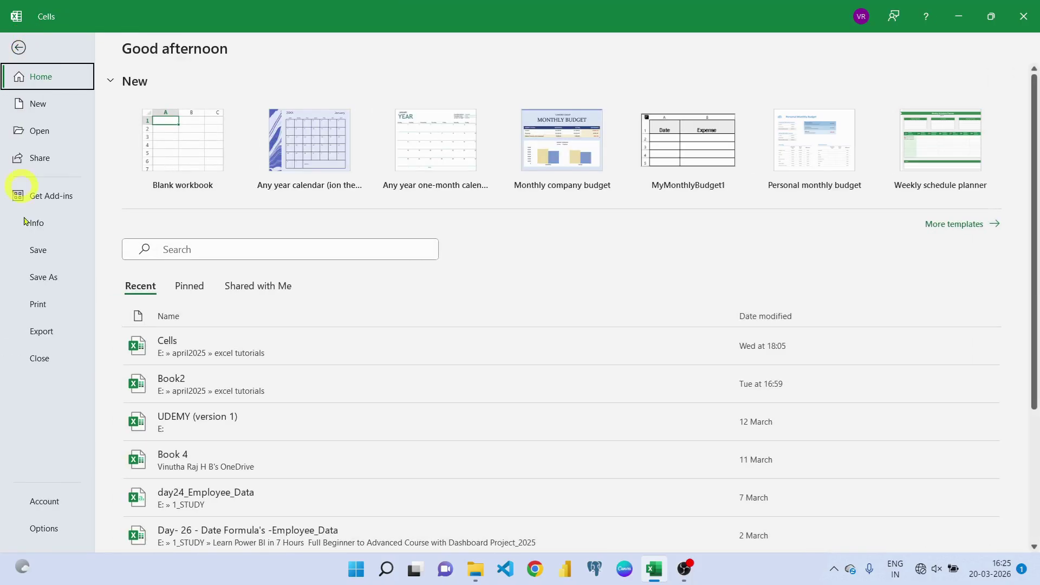
pyautogui.click(36, 306)
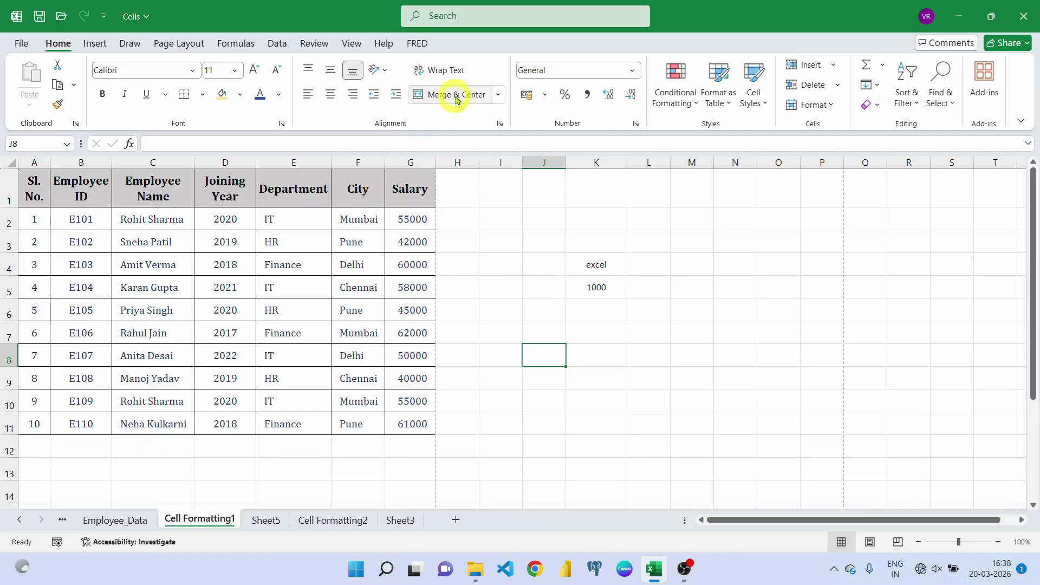
# Merge and center cells K4:N4 containing the text "excel".
pyautogui.click(592, 264)
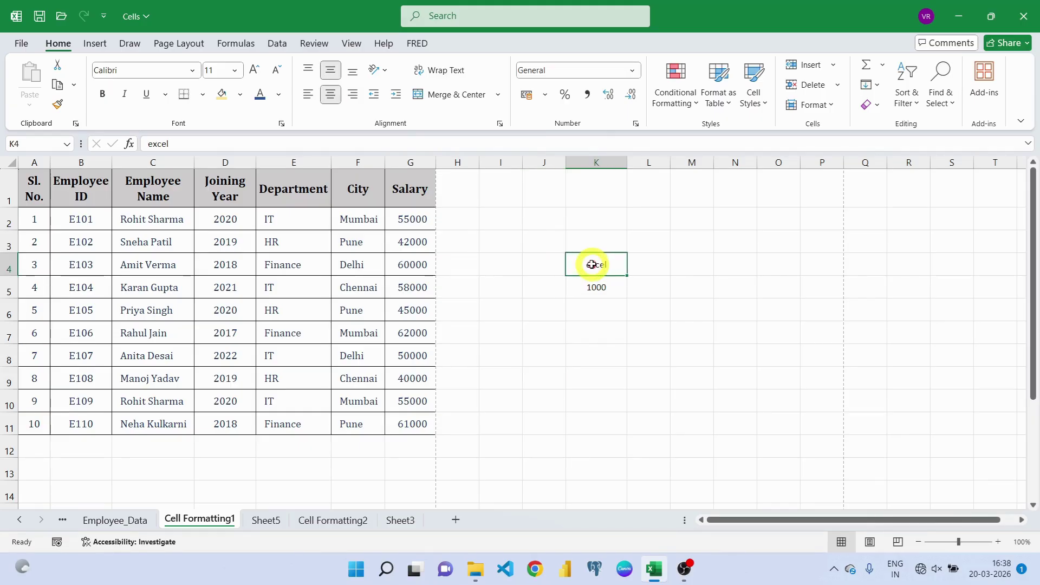
pyautogui.moveTo(592, 264); pyautogui.dragTo(720, 264)
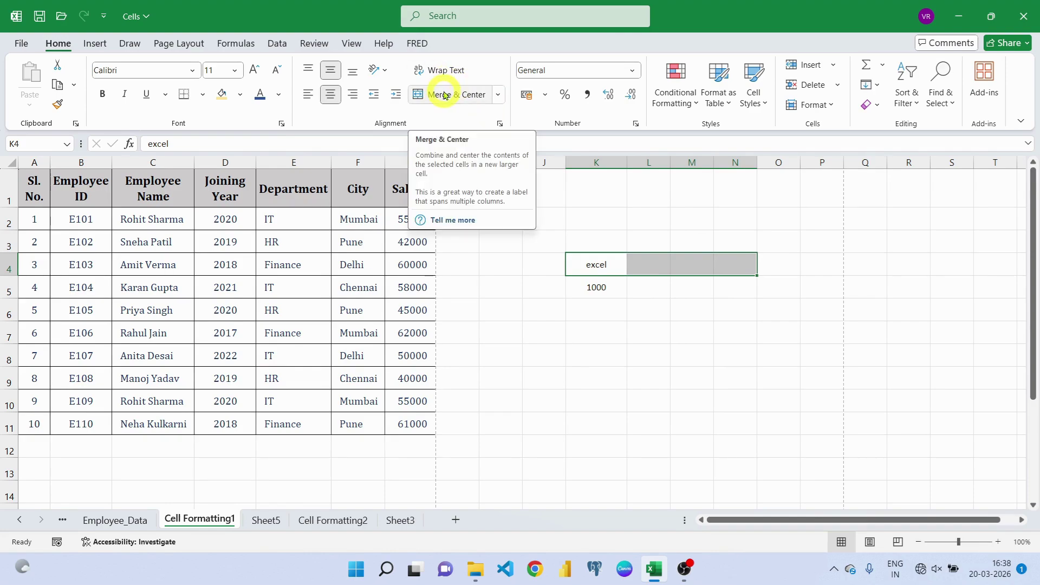
pyautogui.click(443, 94)
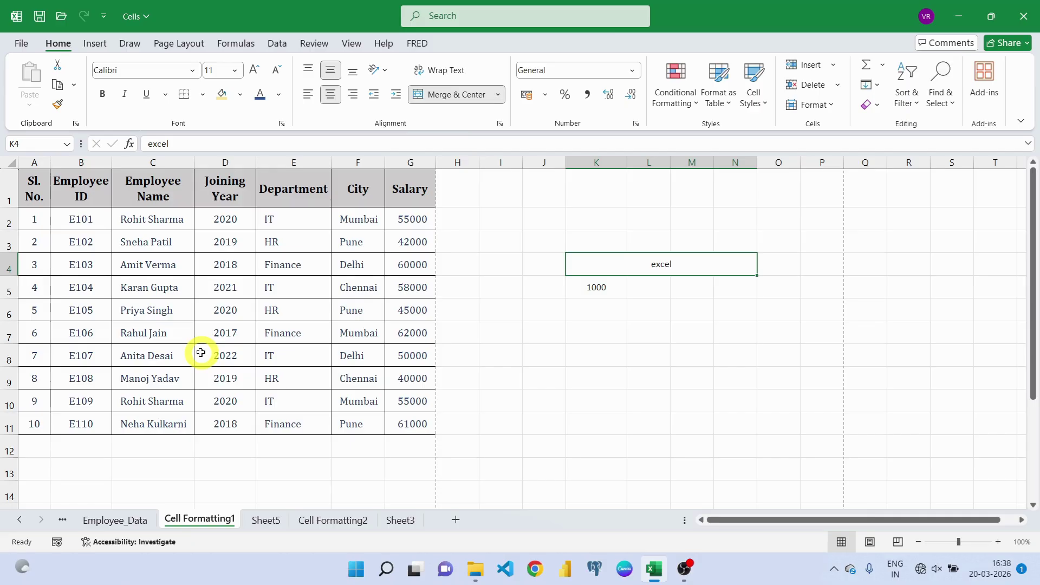
# Insert a blank row above the table's header row and enter the title "Employee Details" in A1.
pyautogui.click(4, 190)
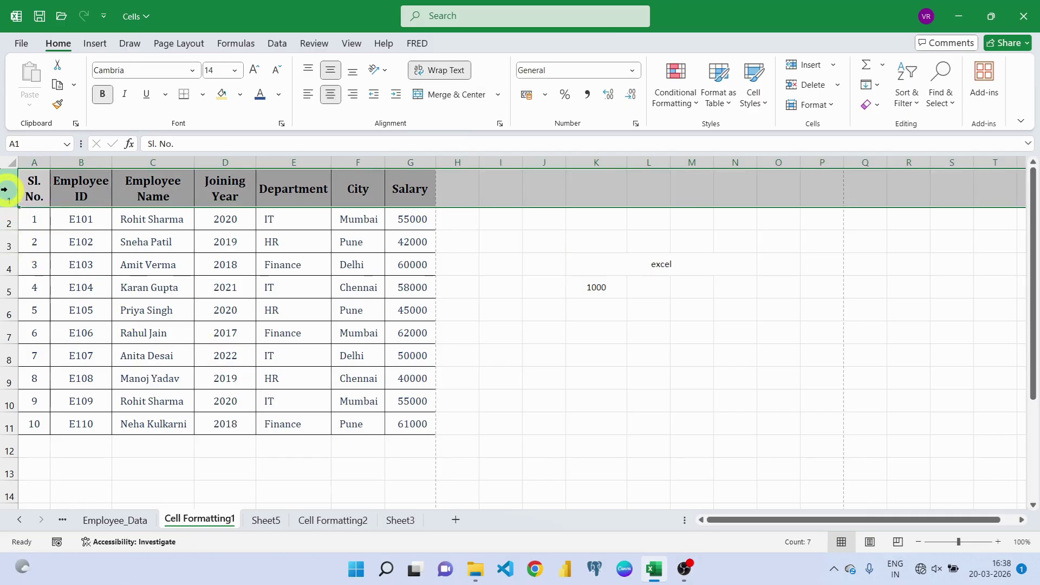
pyautogui.hotkey('ctrl', 'shift', '+')
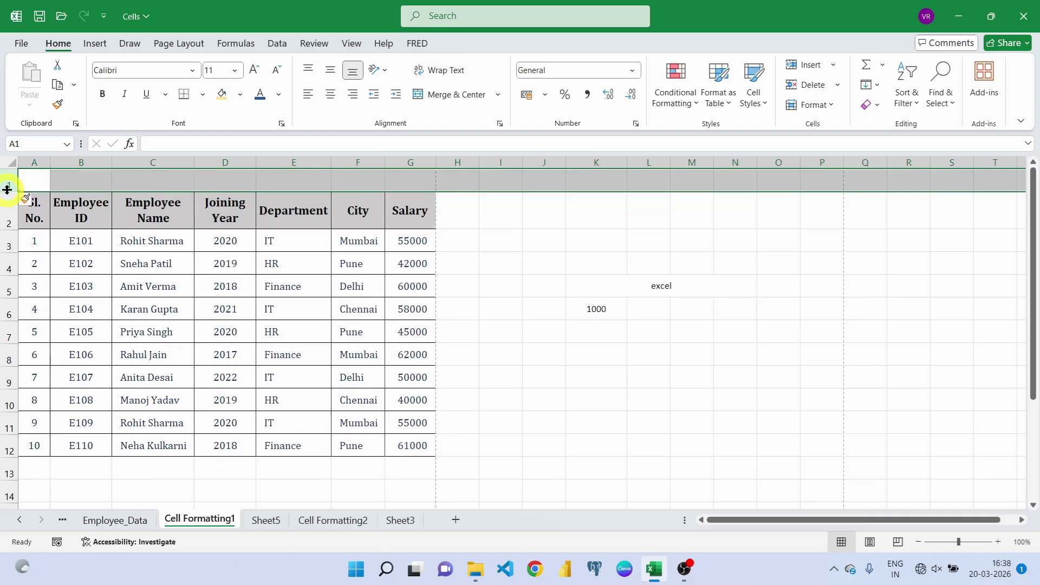
pyautogui.click(518, 238)
pyautogui.click(37, 176)
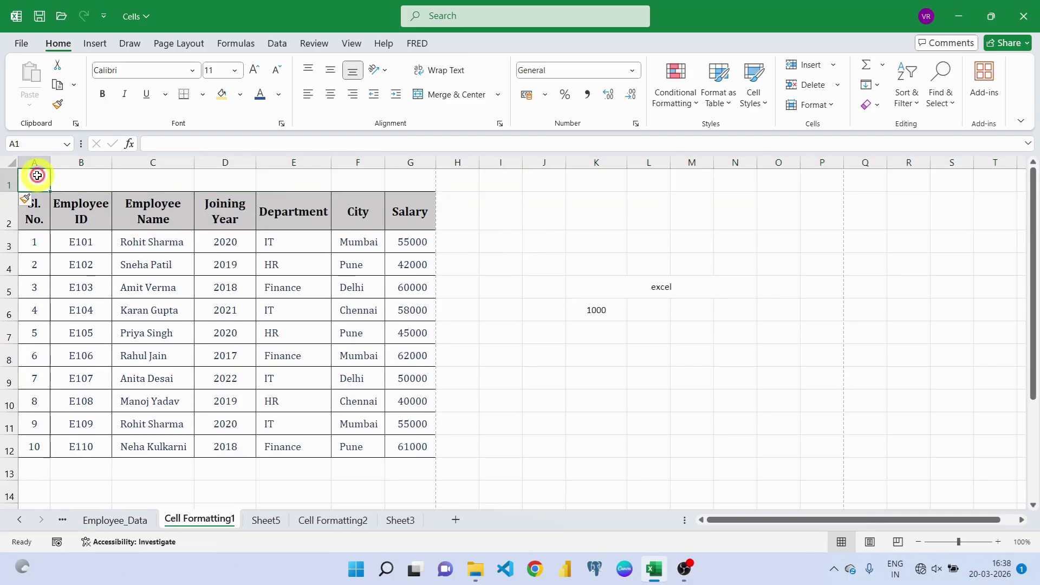
pyautogui.write('Employee Details')
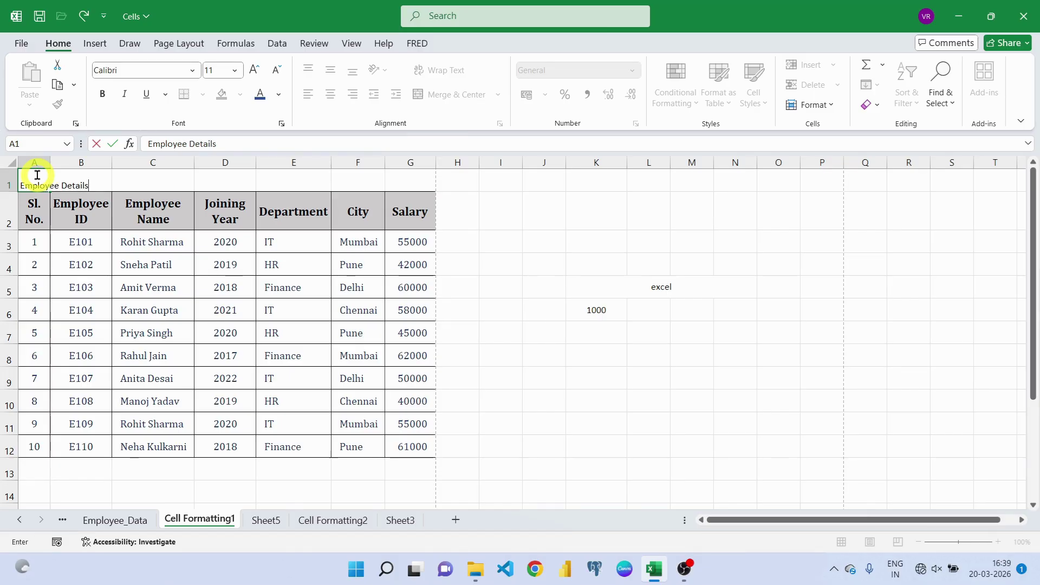
pyautogui.press('Return')
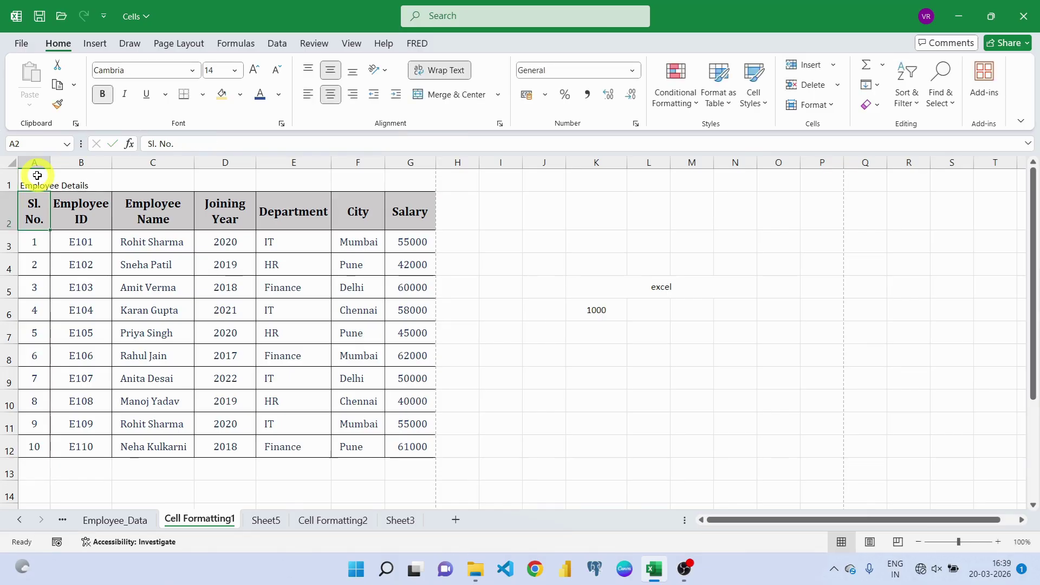
# Merge and center the "Employee Details" title across A1:G1, the full width of the table.
pyautogui.click(43, 184)
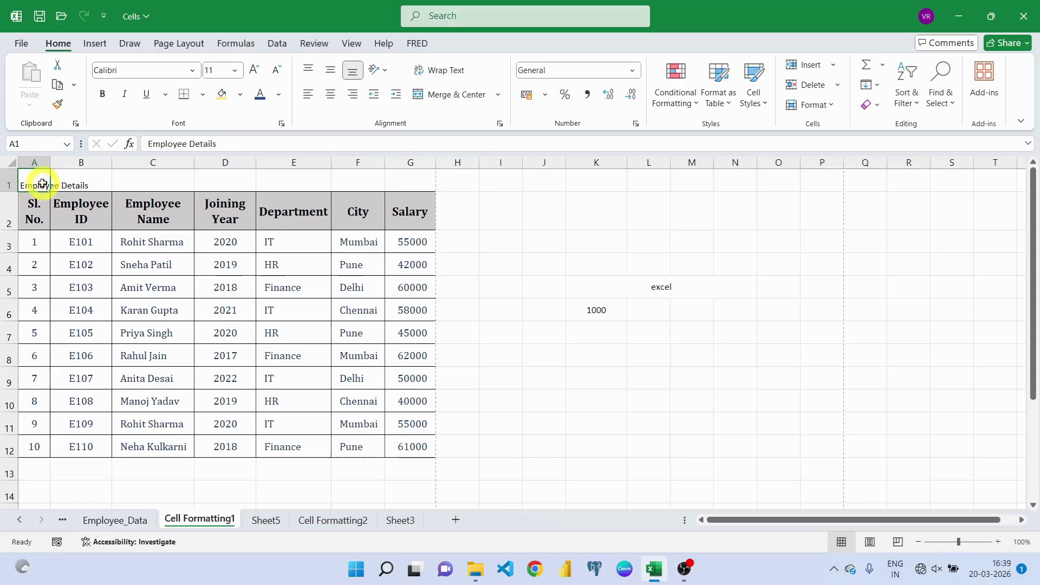
pyautogui.click(70, 177)
pyautogui.click(34, 180)
pyautogui.moveTo(53, 175); pyautogui.dragTo(405, 177)
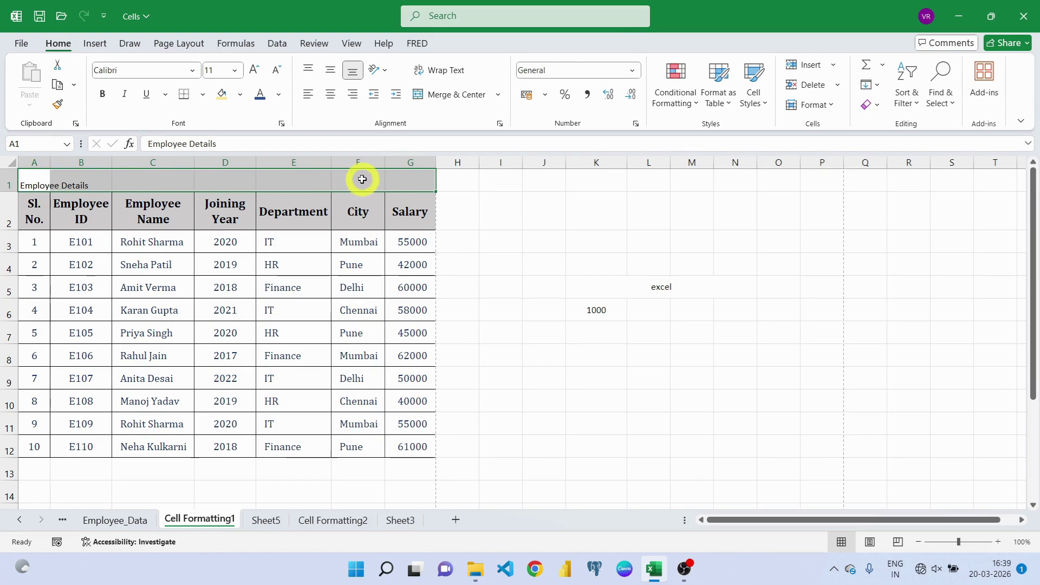
pyautogui.click(456, 95)
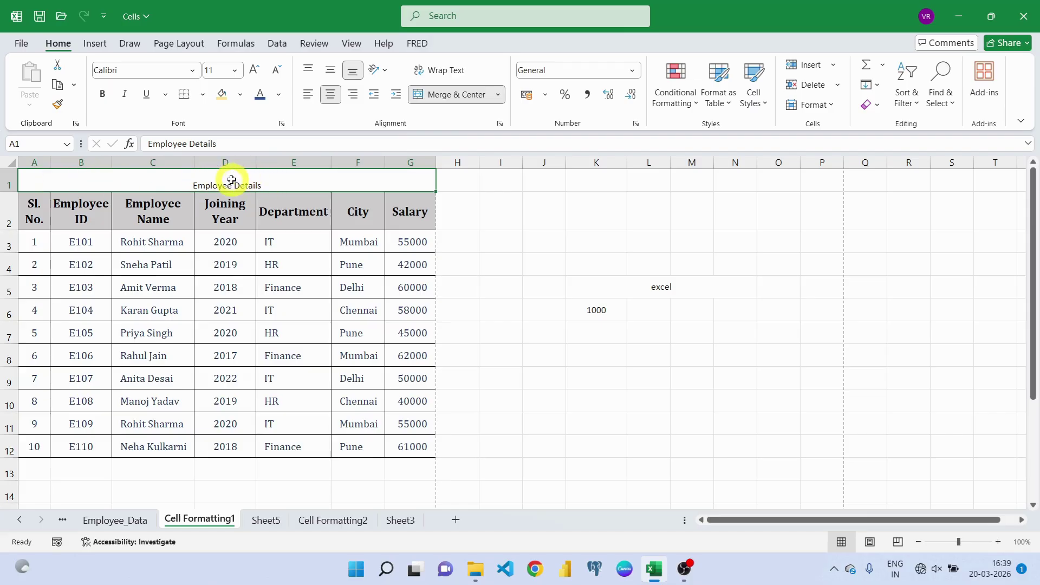
# Middle-align the merged "Employee Details" title vertically and make it bold, italic and underlined.
pyautogui.click(331, 71)
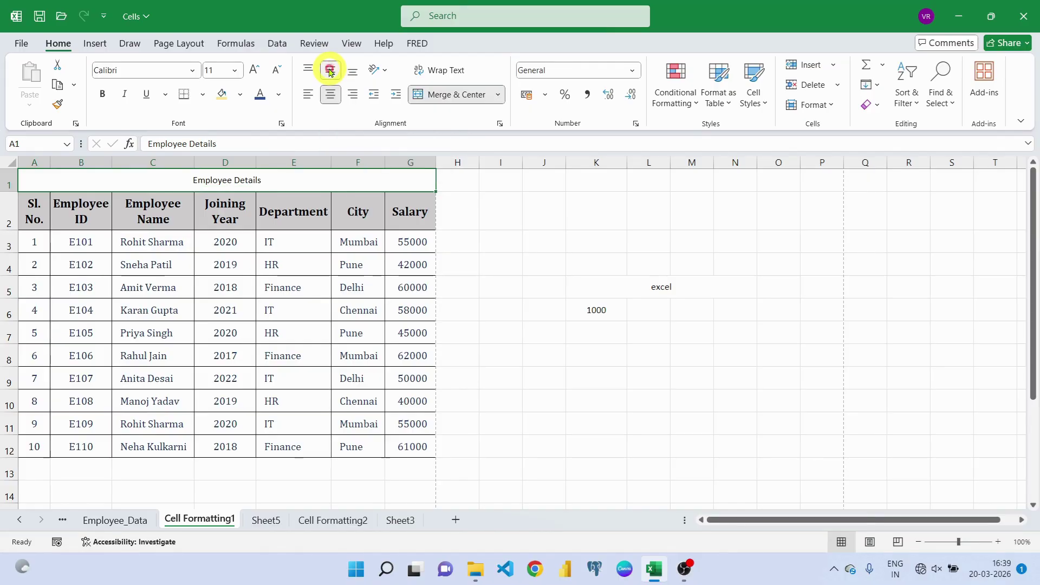
pyautogui.click(101, 95)
pyautogui.click(123, 95)
pyautogui.click(144, 95)
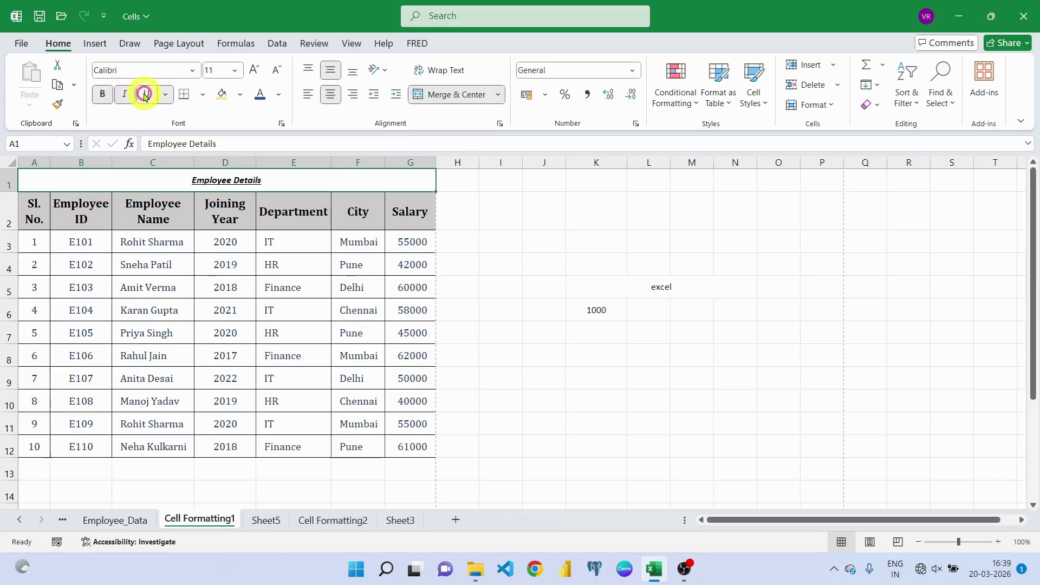
# Set the "Employee Details" title's font to Aptos Display and enlarge it to size 20.
pyautogui.click(191, 71)
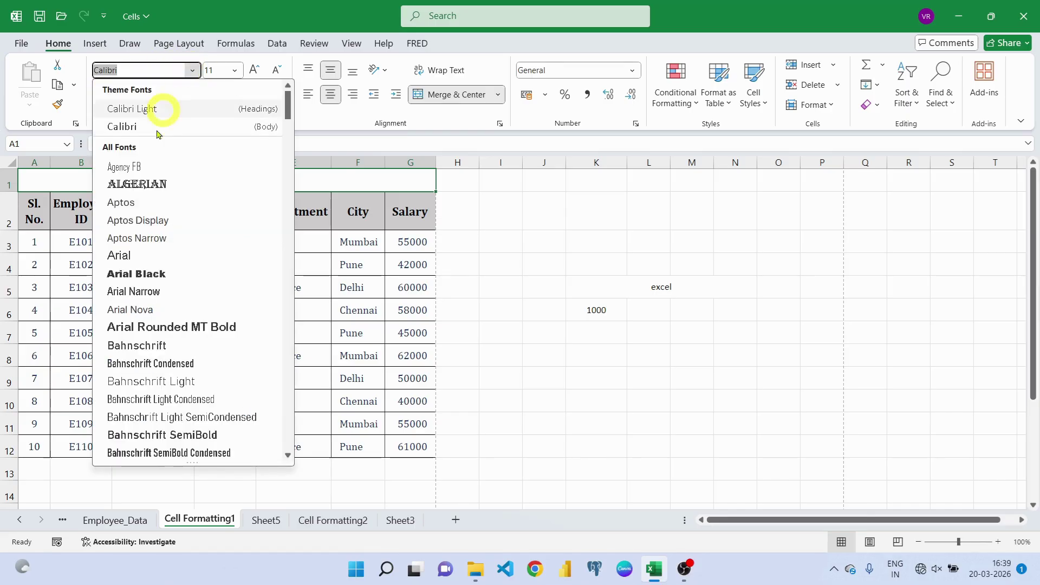
pyautogui.click(147, 224)
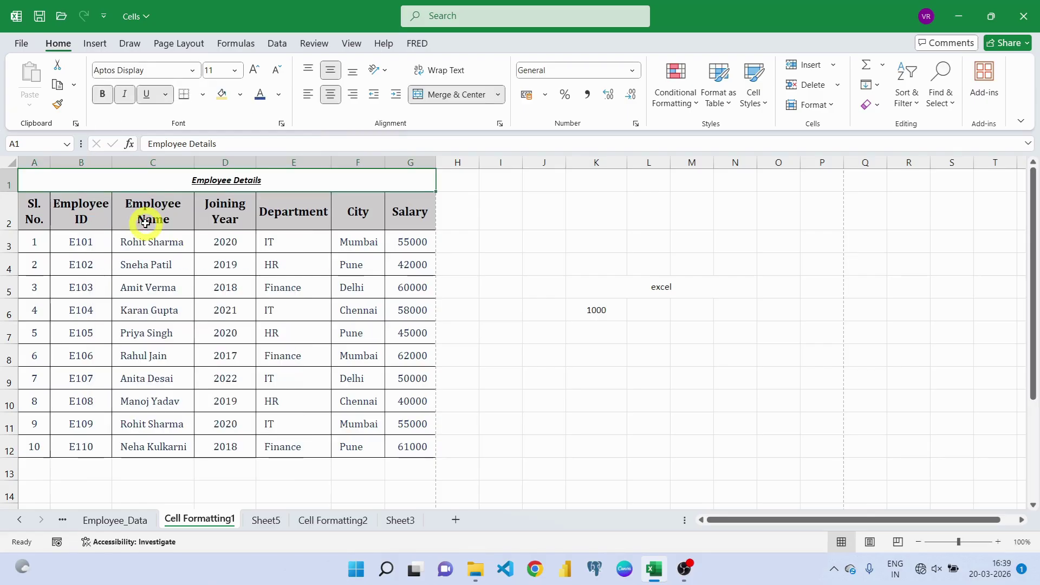
pyautogui.click(253, 72)
pyautogui.click(253, 72)
pyautogui.click(253, 72)
pyautogui.click(253, 72)
pyautogui.click(252, 72)
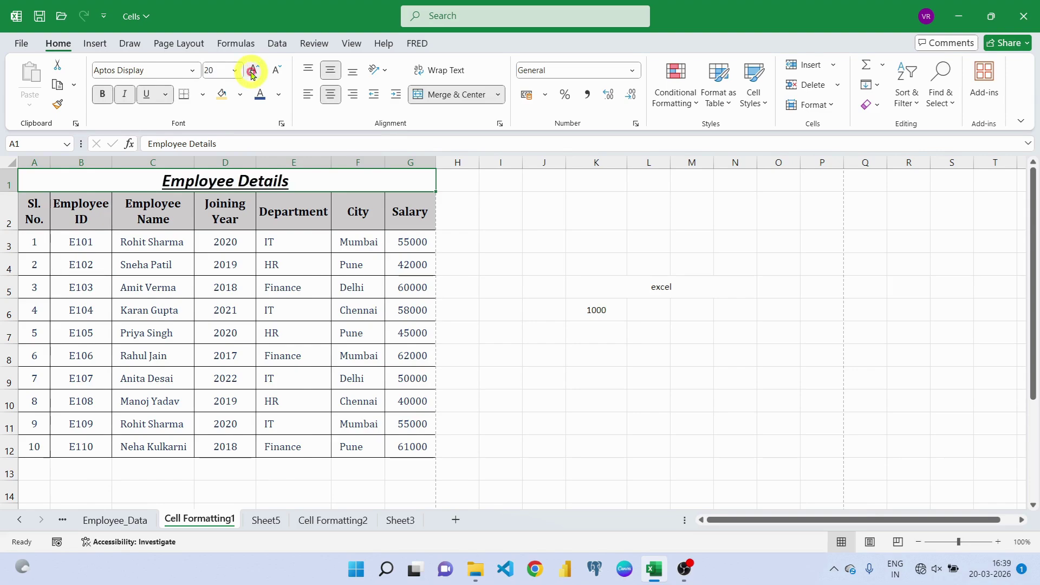
# Color the "Employee Details" title text dark green and fill its merged cell with light gold.
pyautogui.click(280, 96)
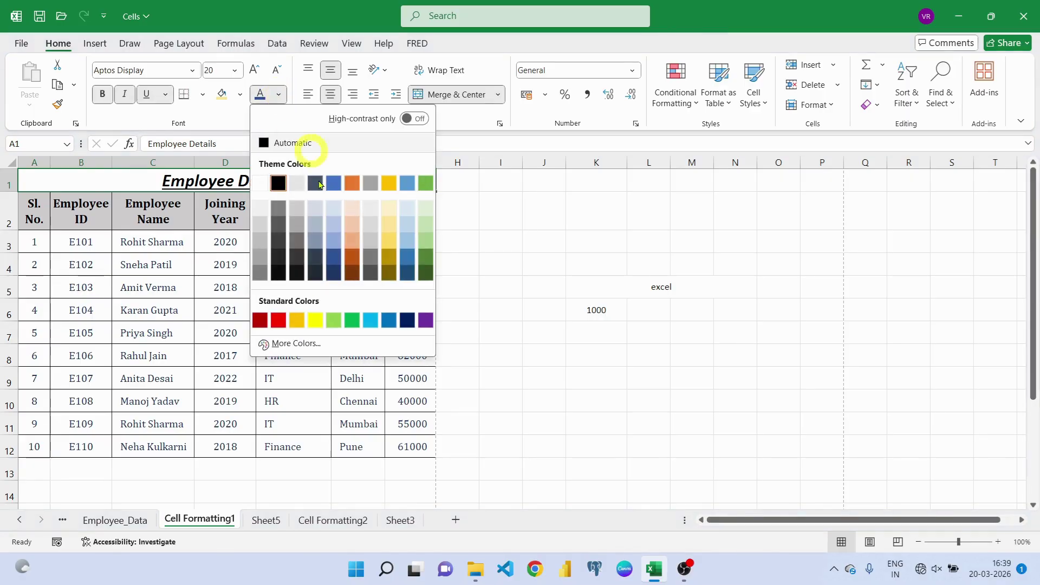
pyautogui.click(425, 259)
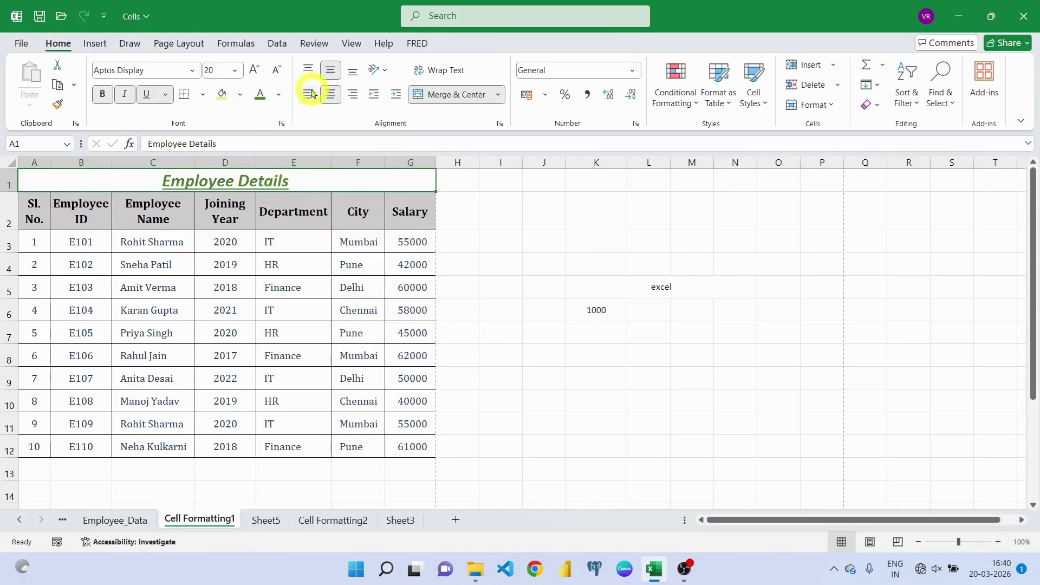
pyautogui.click(242, 95)
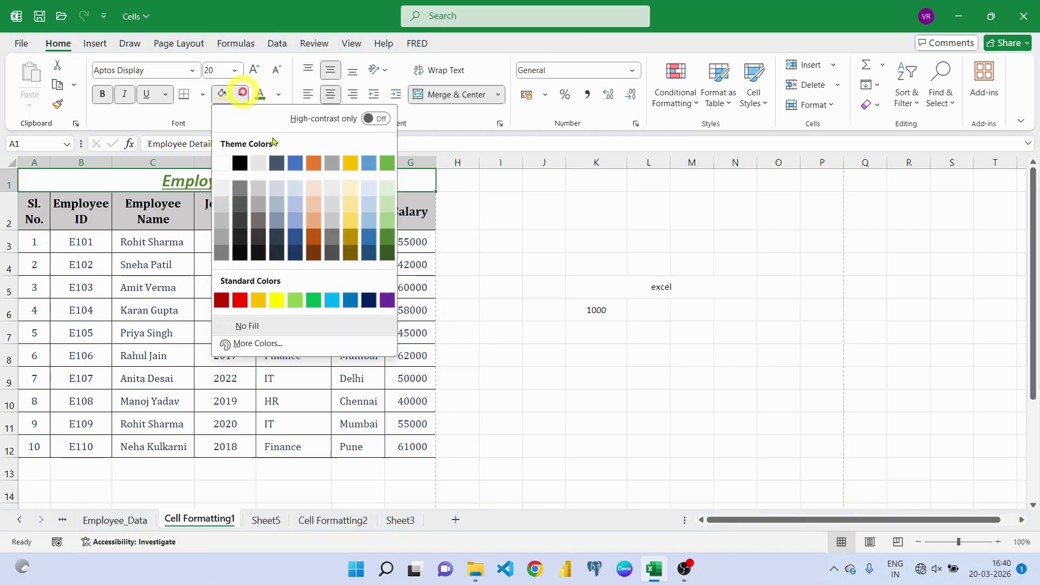
pyautogui.click(349, 208)
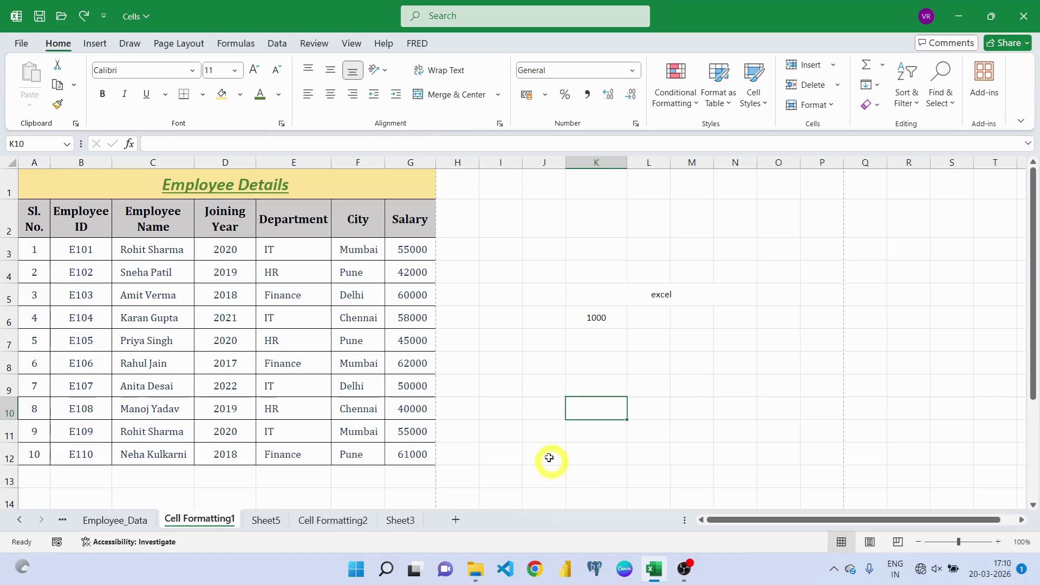
# Merge and center H3:H7 beside the first five employees and enter "Team A" in it.
pyautogui.click(458, 250)
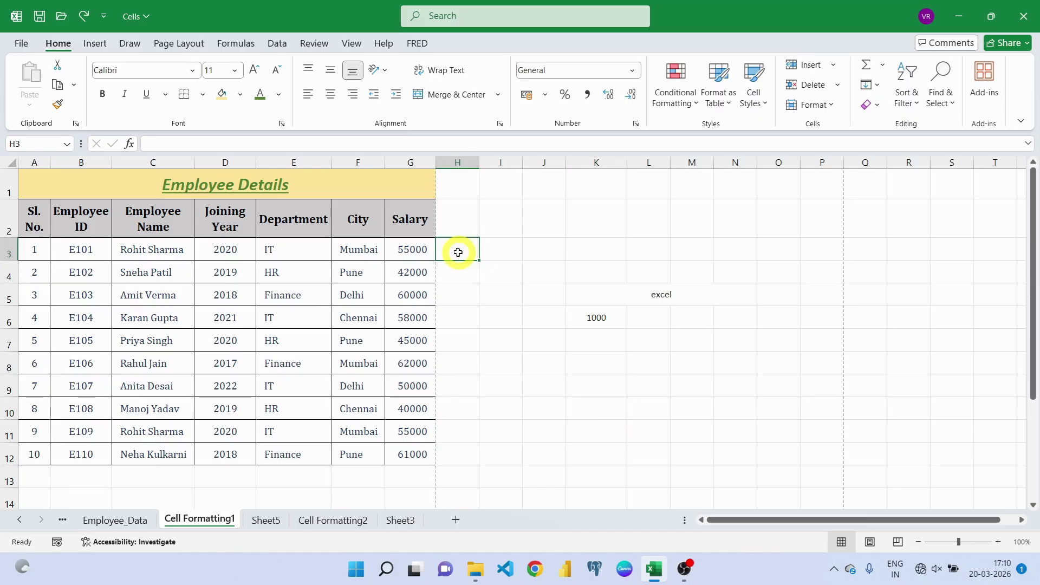
pyautogui.moveTo(458, 252); pyautogui.dragTo(456, 334)
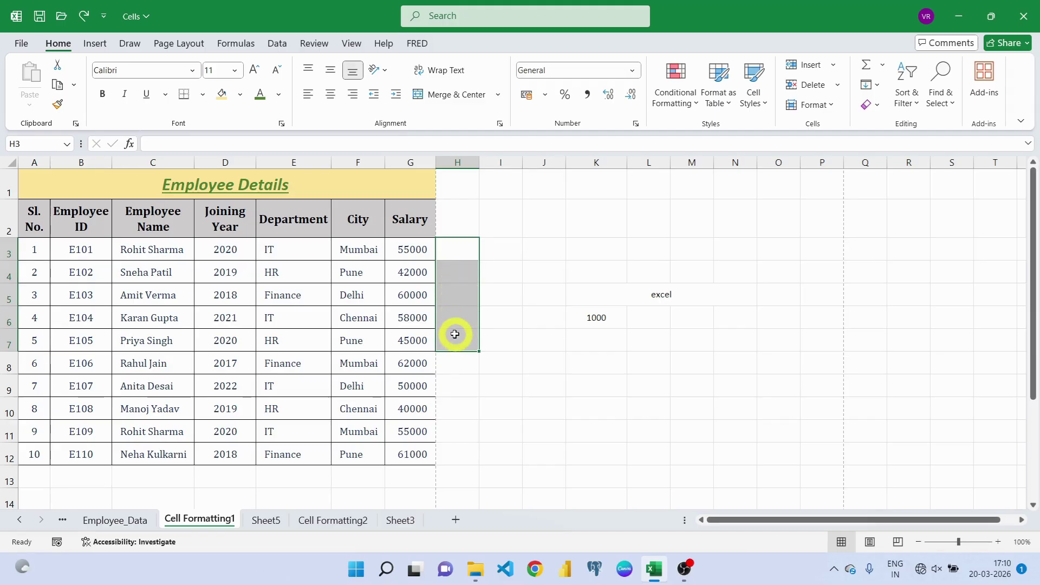
pyautogui.click(438, 96)
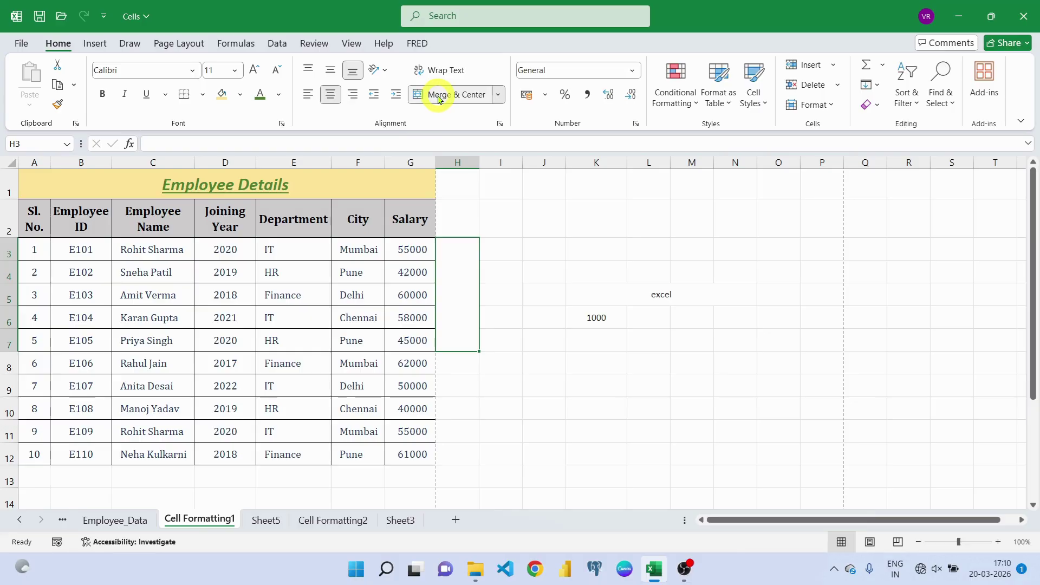
pyautogui.write('Tea')
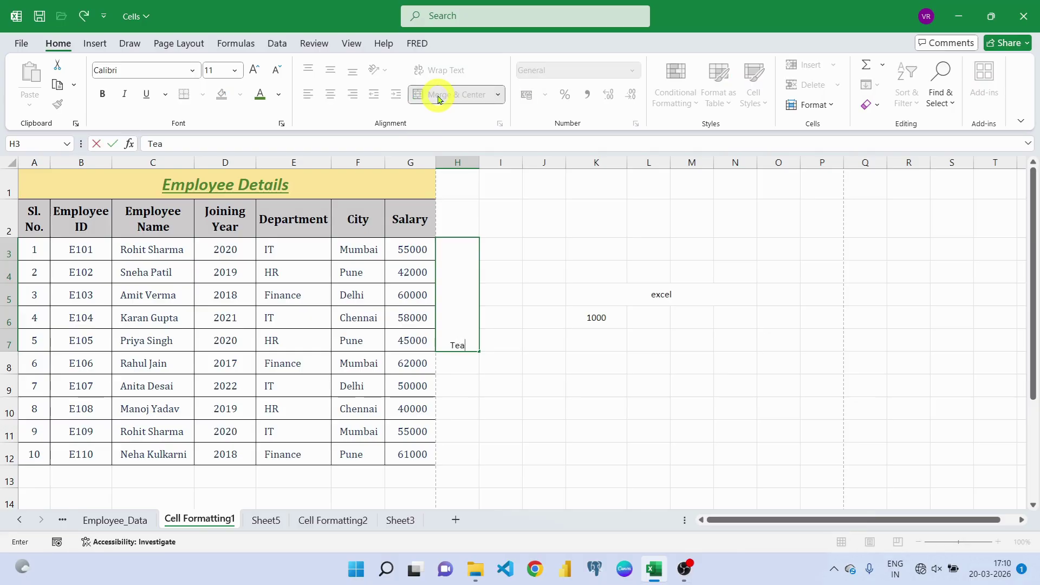
pyautogui.write('m A')
pyautogui.press('Return')
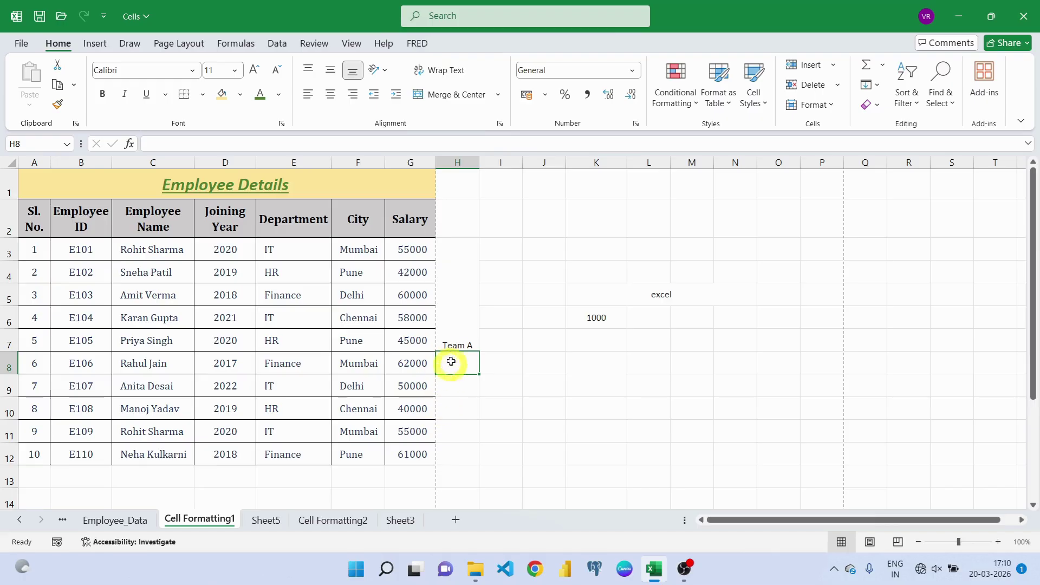
# Merge and center H8:H12 beside the last five employees and enter "Team B" in it.
pyautogui.moveTo(457, 362); pyautogui.dragTo(449, 458)
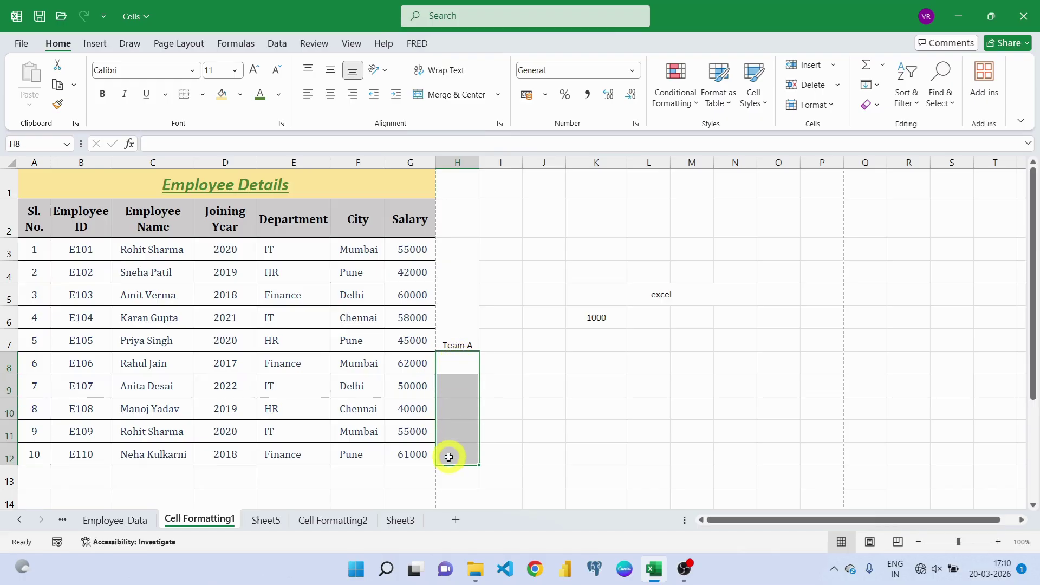
pyautogui.click(439, 103)
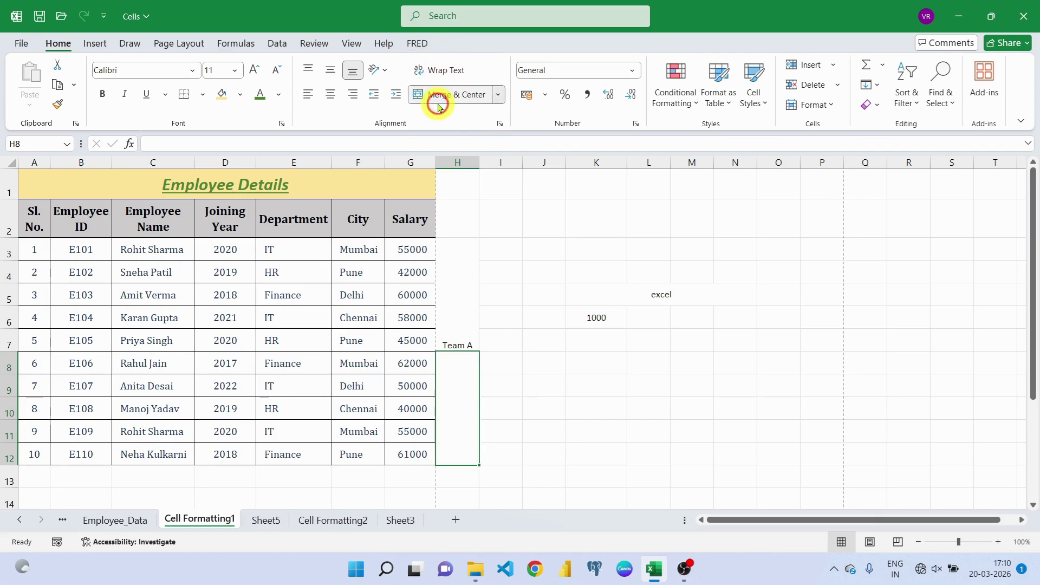
pyautogui.write('Tea')
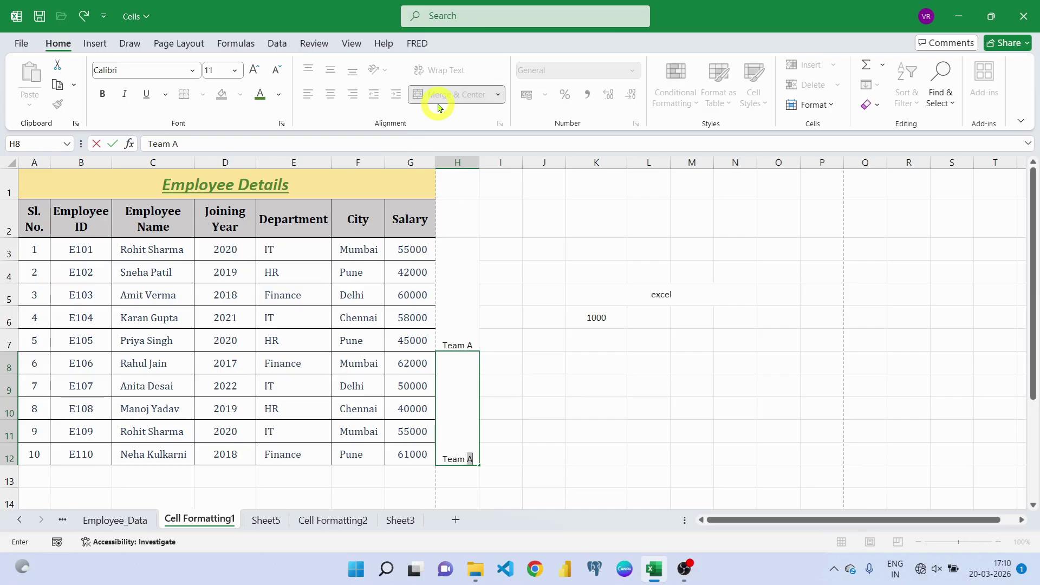
pyautogui.write('m B')
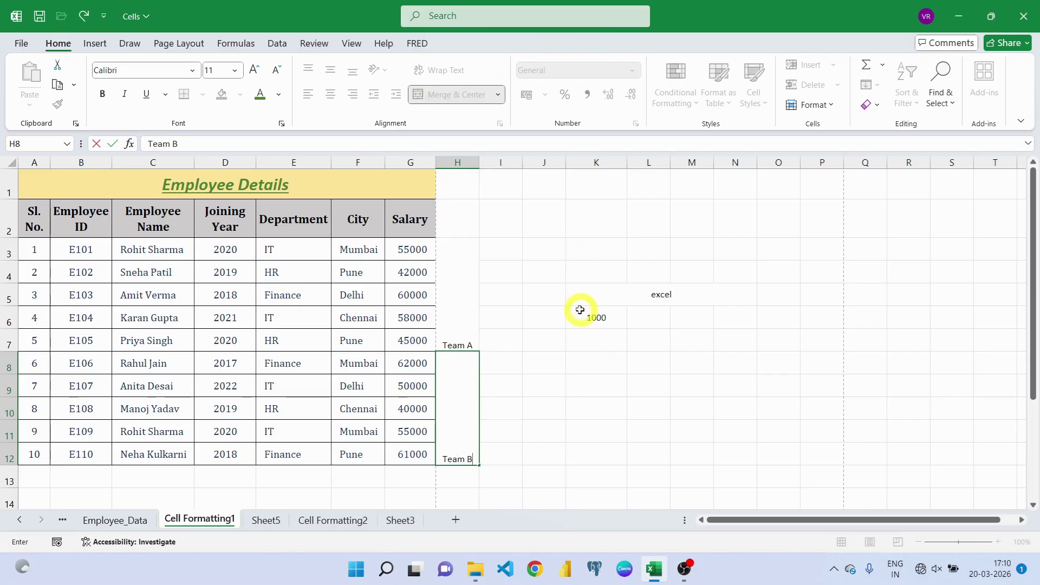
pyautogui.click(534, 281)
# Middle-align the "Team A" and "Team B" labels vertically within their merged cells.
pyautogui.moveTo(463, 313); pyautogui.dragTo(455, 434)
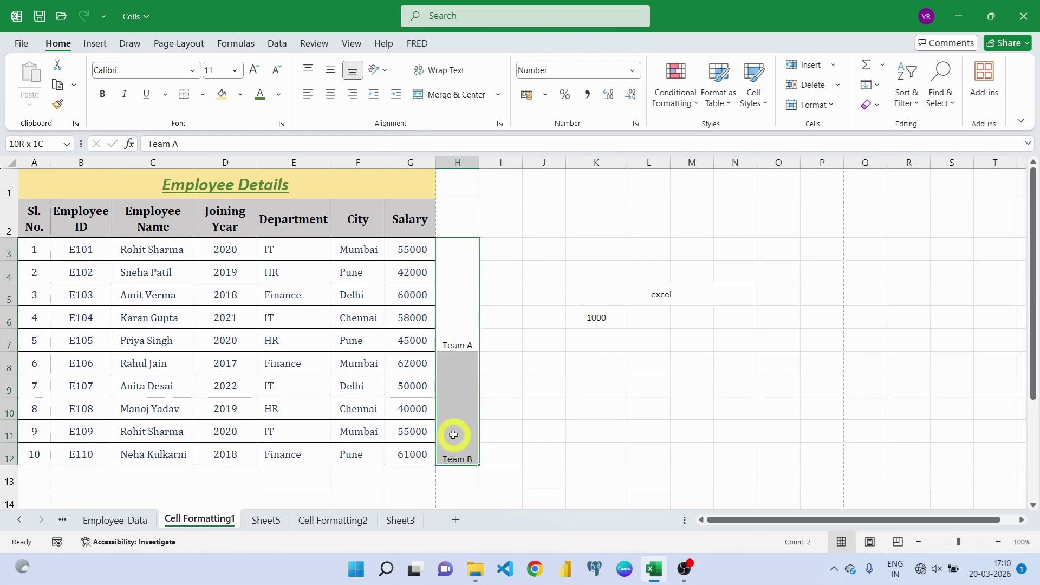
pyautogui.click(329, 75)
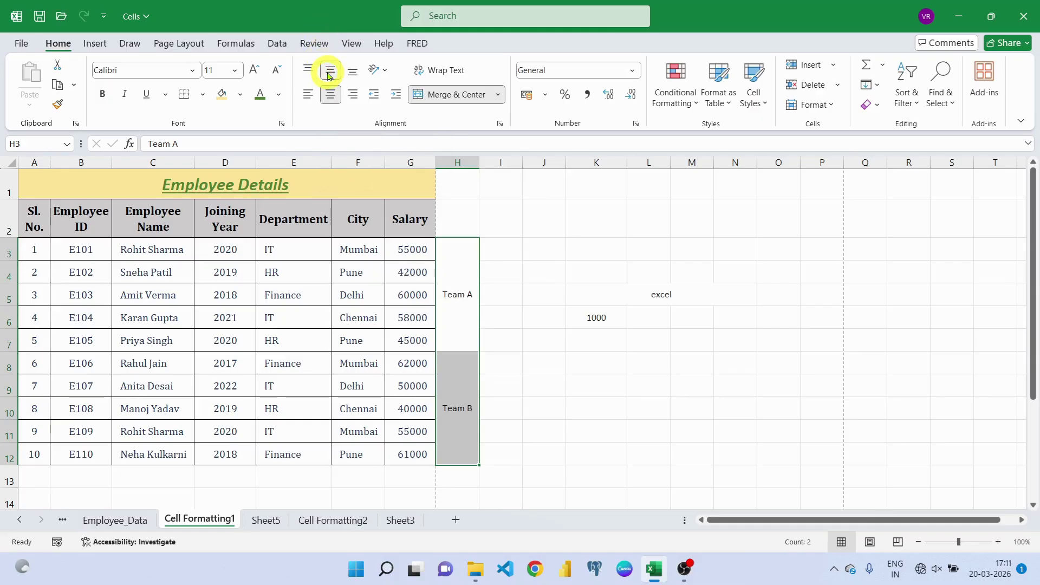
pyautogui.click(474, 294)
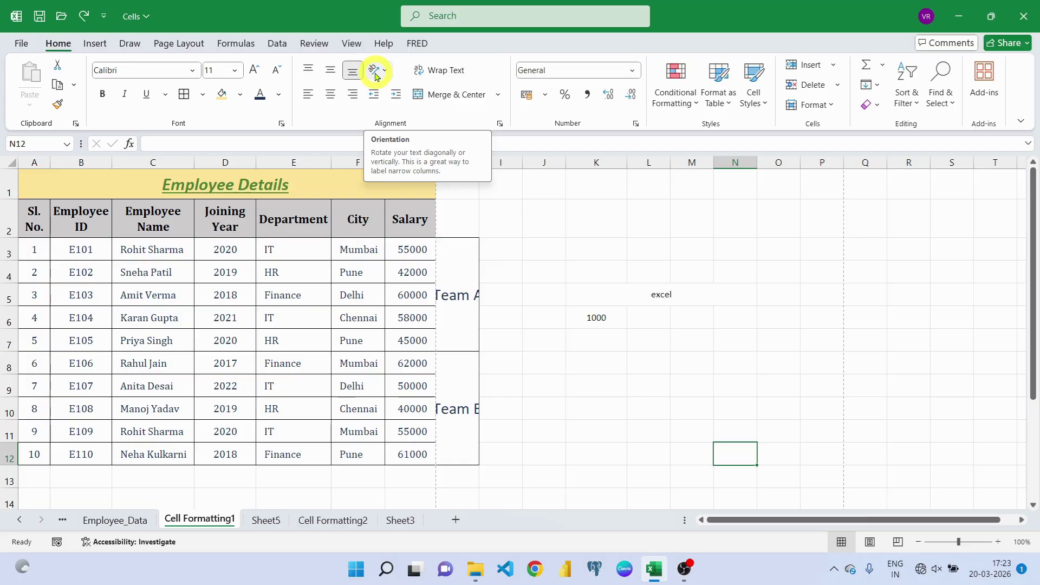
# Apply the Rotate Text Up orientation to the "Team A" and "Team B" labels in H3:H12.
pyautogui.click(463, 313)
pyautogui.moveTo(462, 314); pyautogui.dragTo(455, 389)
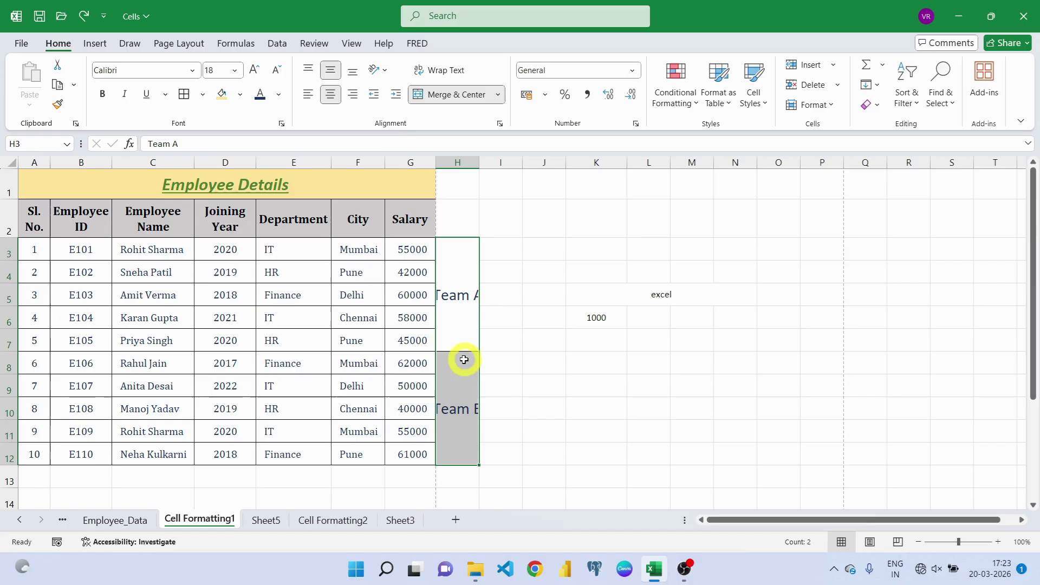
pyautogui.click(386, 73)
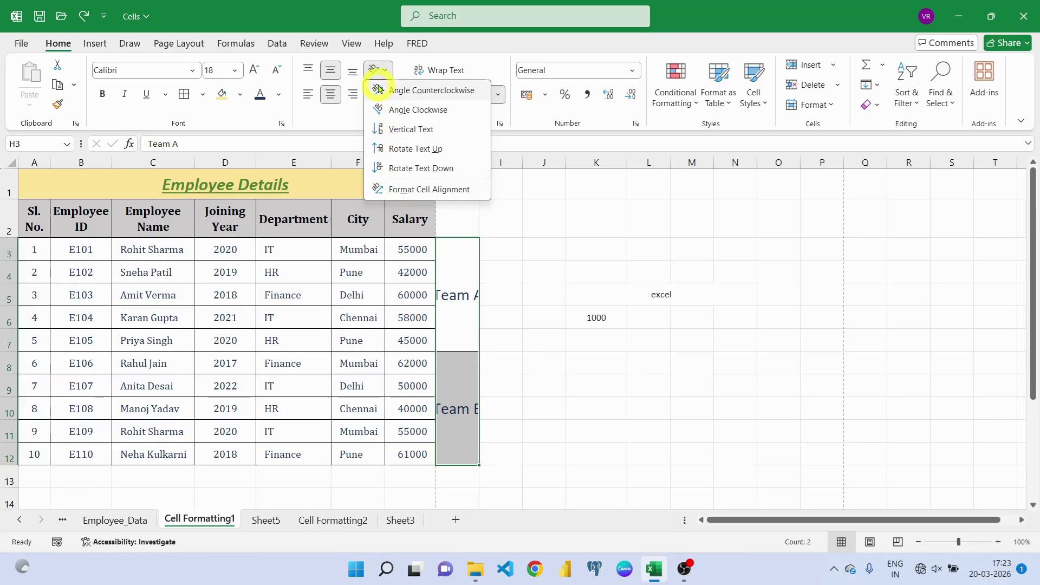
pyautogui.click(428, 151)
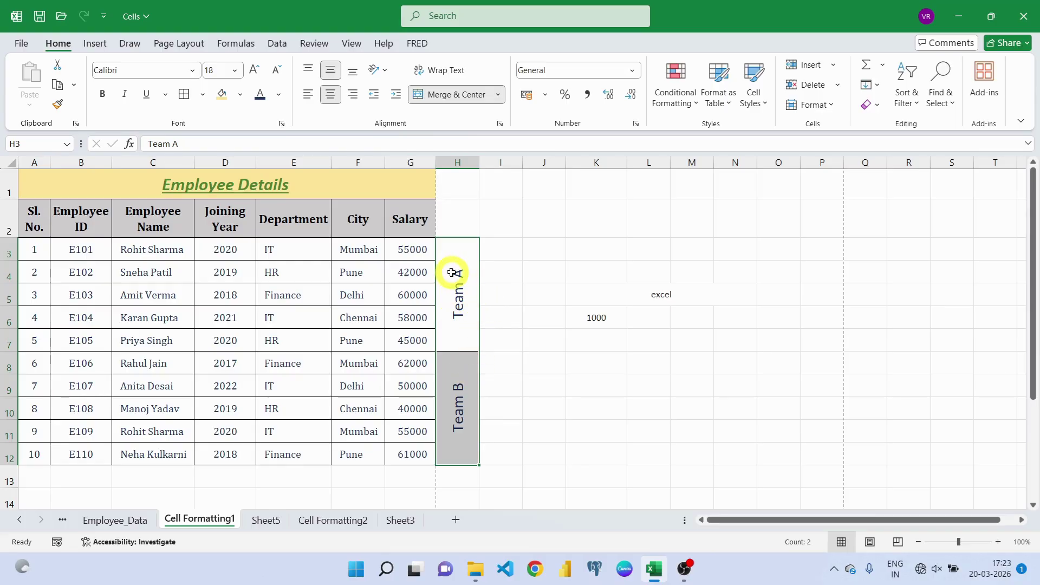
# Set the text orientation of the "Team A" and "Team B" labels to 48 degrees in the cell alignment settings.
pyautogui.click(385, 74)
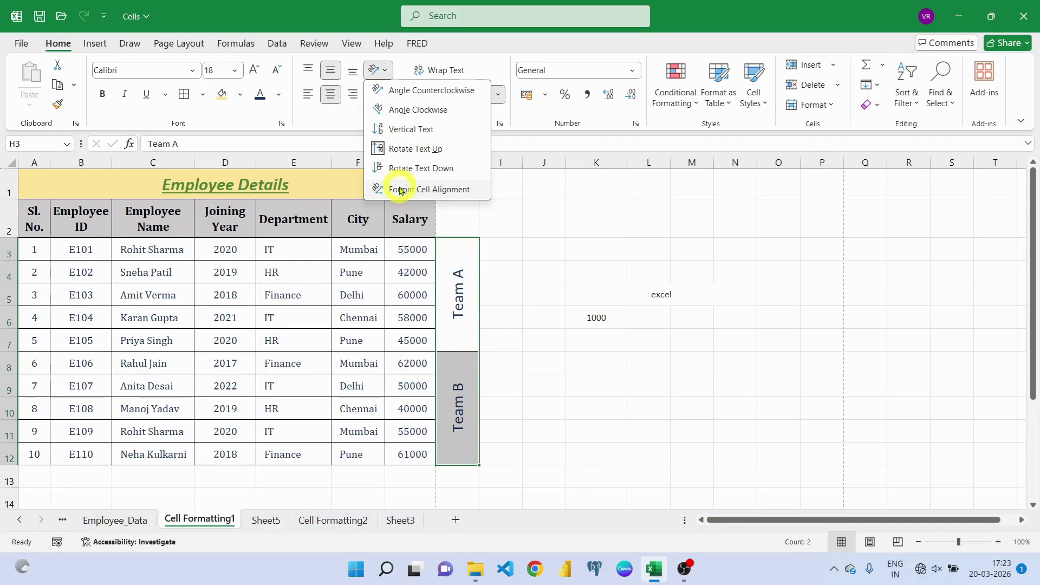
pyautogui.click(459, 194)
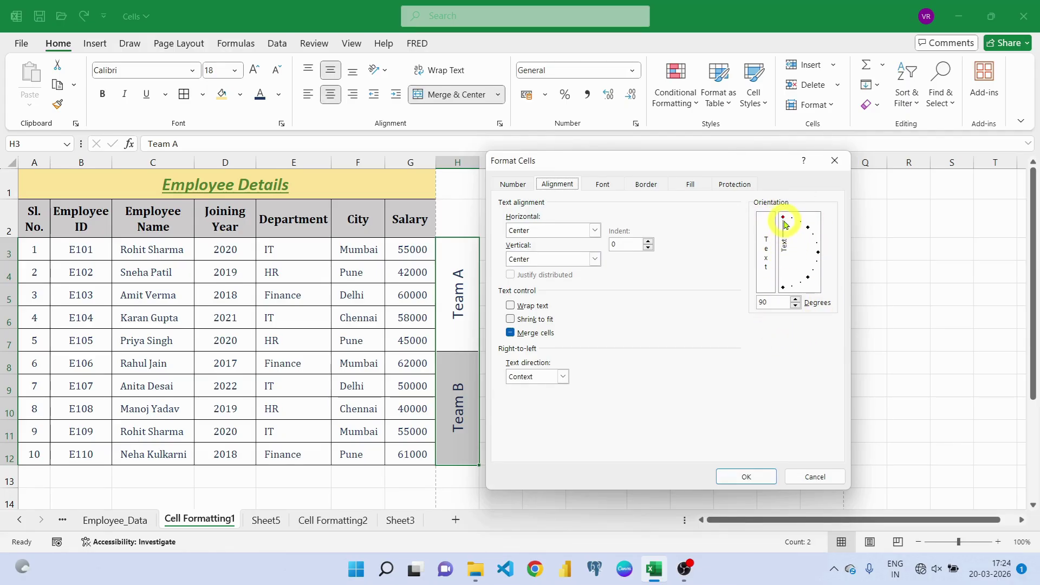
pyautogui.moveTo(783, 220); pyautogui.dragTo(805, 233)
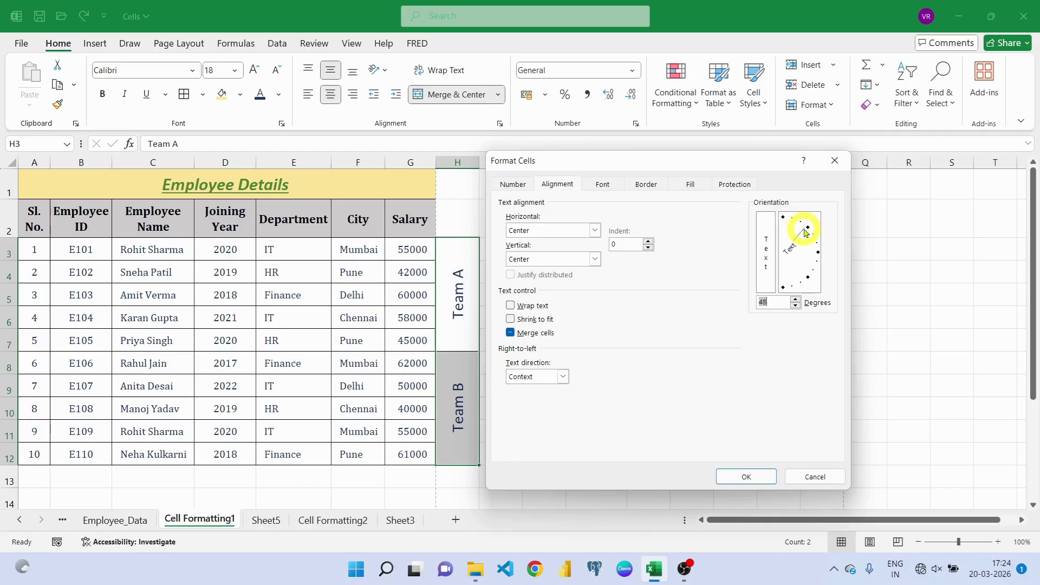
pyautogui.click(741, 476)
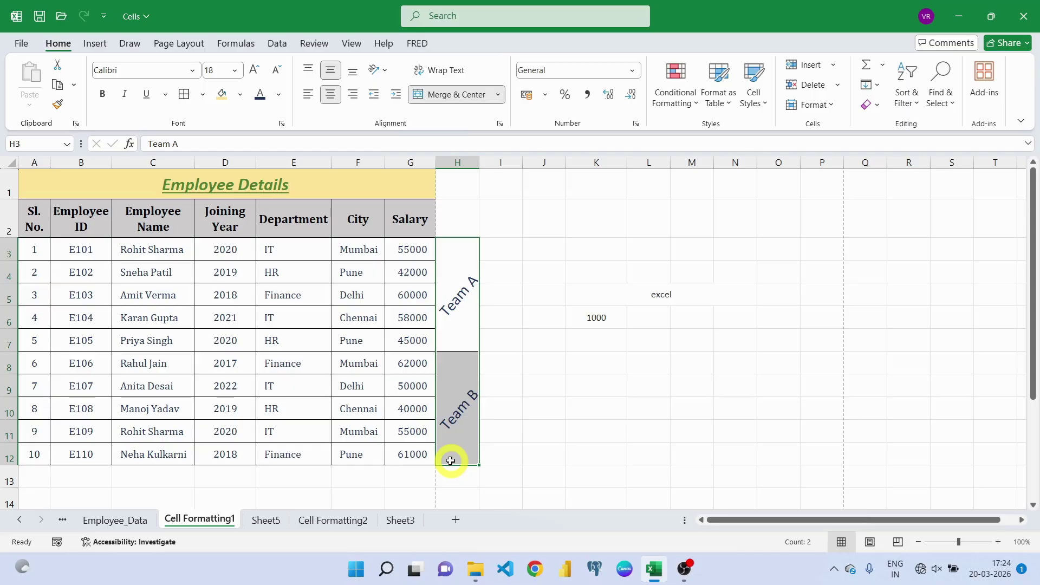
# Set the orientation of the "Team A" and "Team B" labels to -90 degrees so the text reads downward.
pyautogui.click(383, 69)
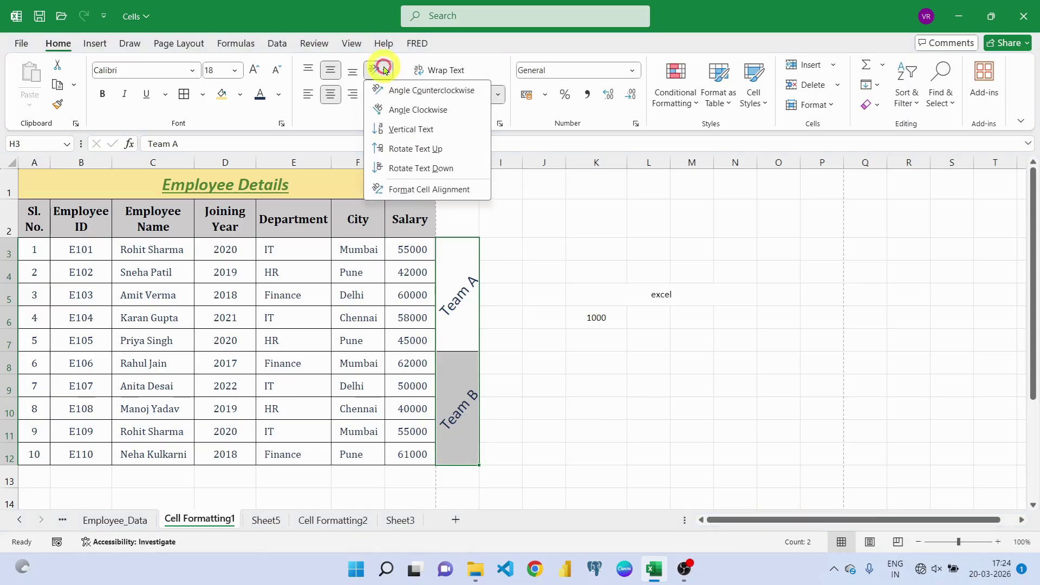
pyautogui.click(409, 189)
pyautogui.click(809, 229)
pyautogui.moveTo(808, 229); pyautogui.dragTo(784, 304)
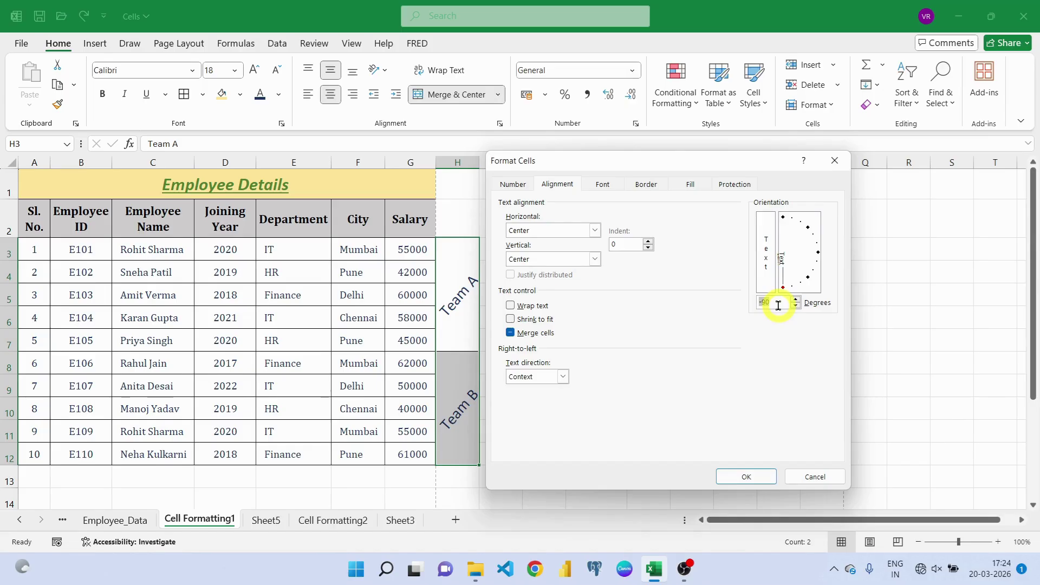
pyautogui.click(764, 478)
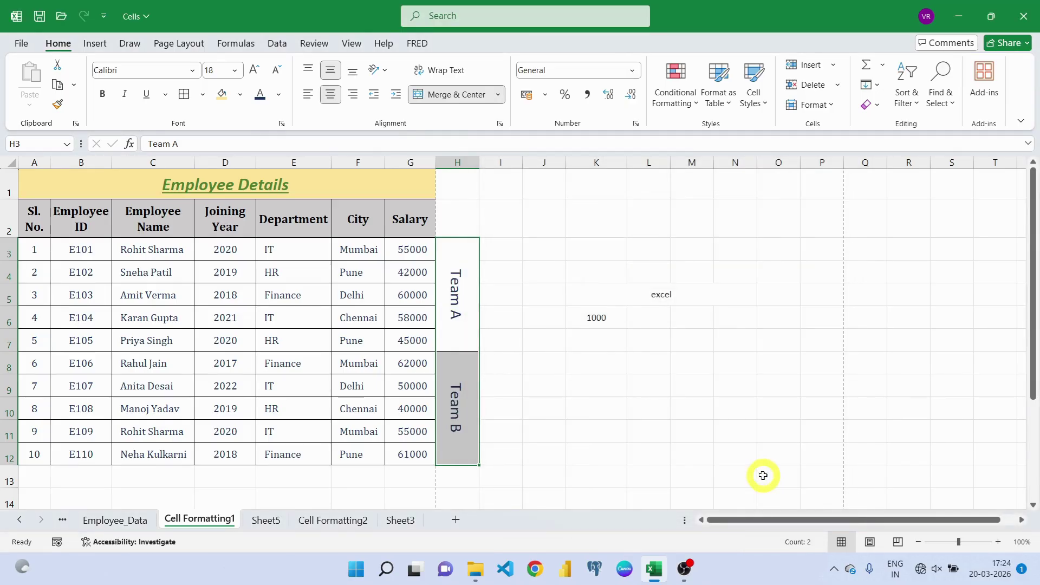